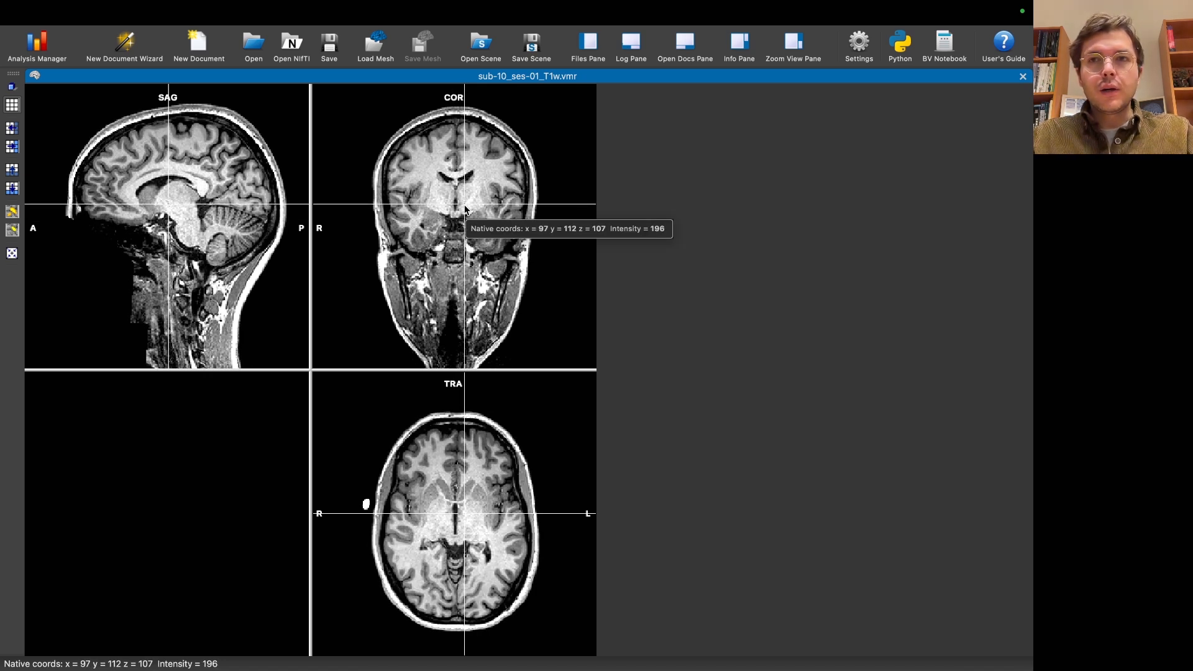
# Step: Link the native-space Localizer run-01 volume time course (VTC) to the T1w anatomical document as a stored file reference
pyautogui.click(148, 13)
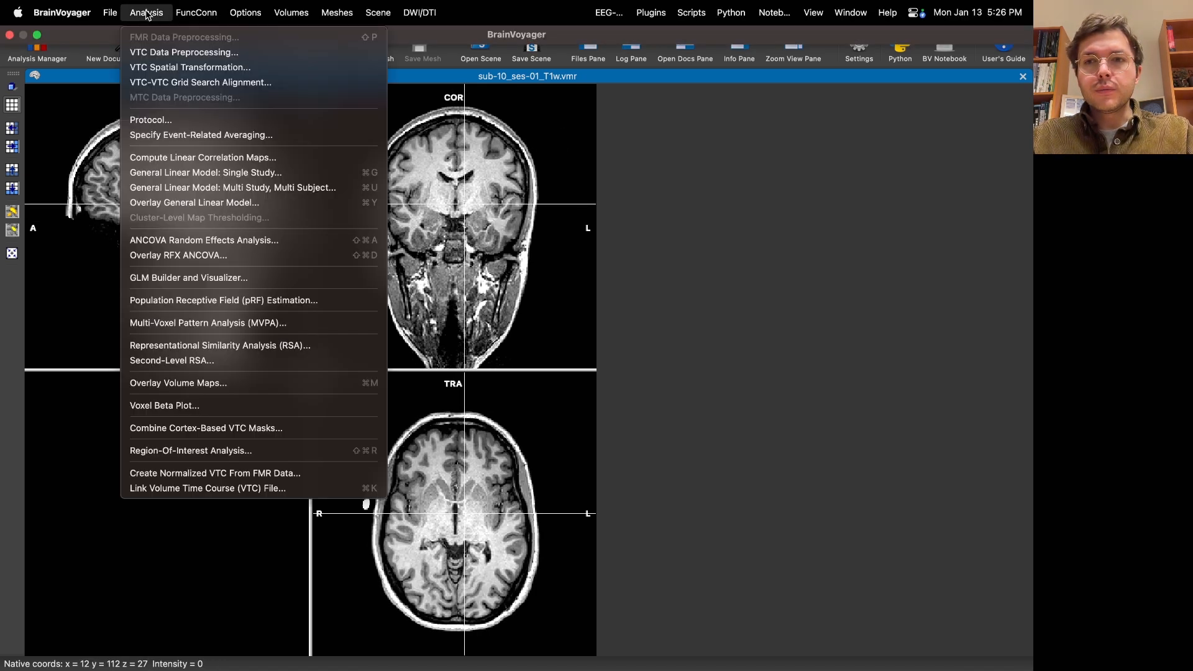
pyautogui.click(318, 488)
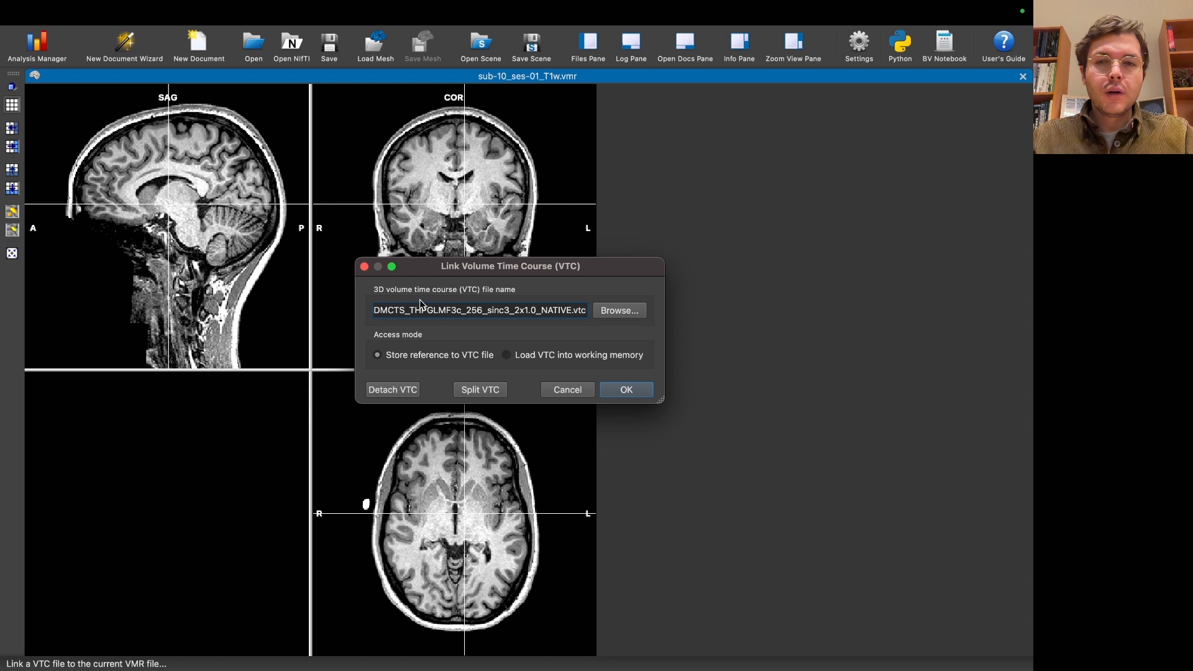
pyautogui.click(626, 389)
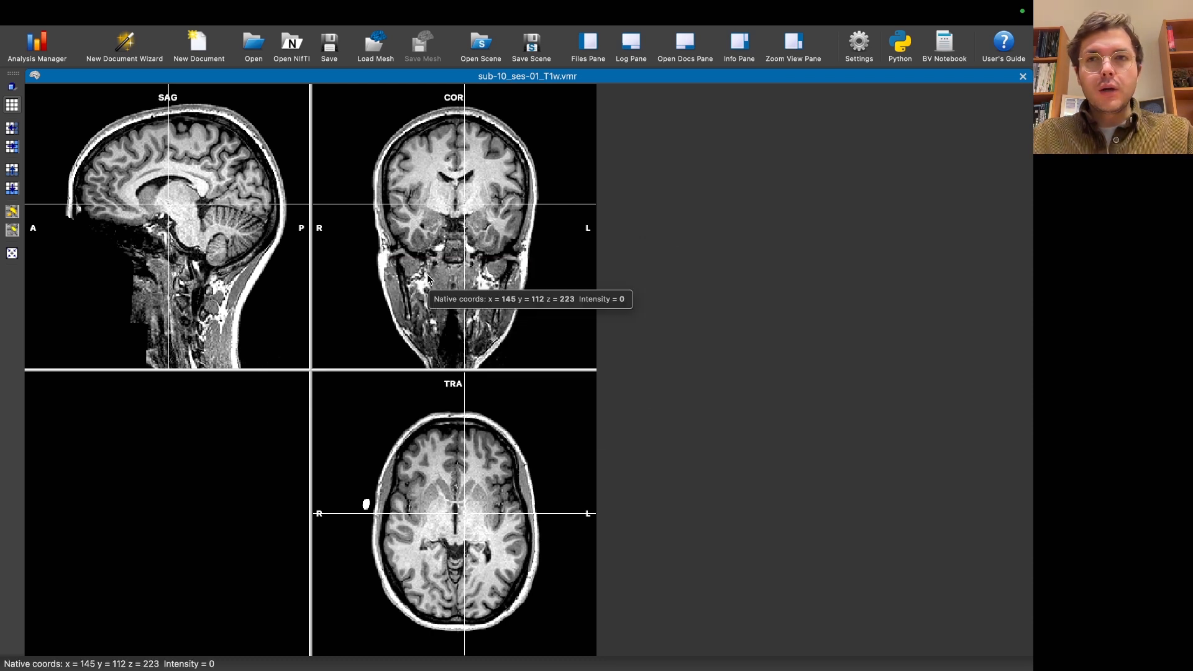
# Step: Define the predictors from the protocol and run a single-study general linear model on the linked time course
pyautogui.moveTo(208, 18)
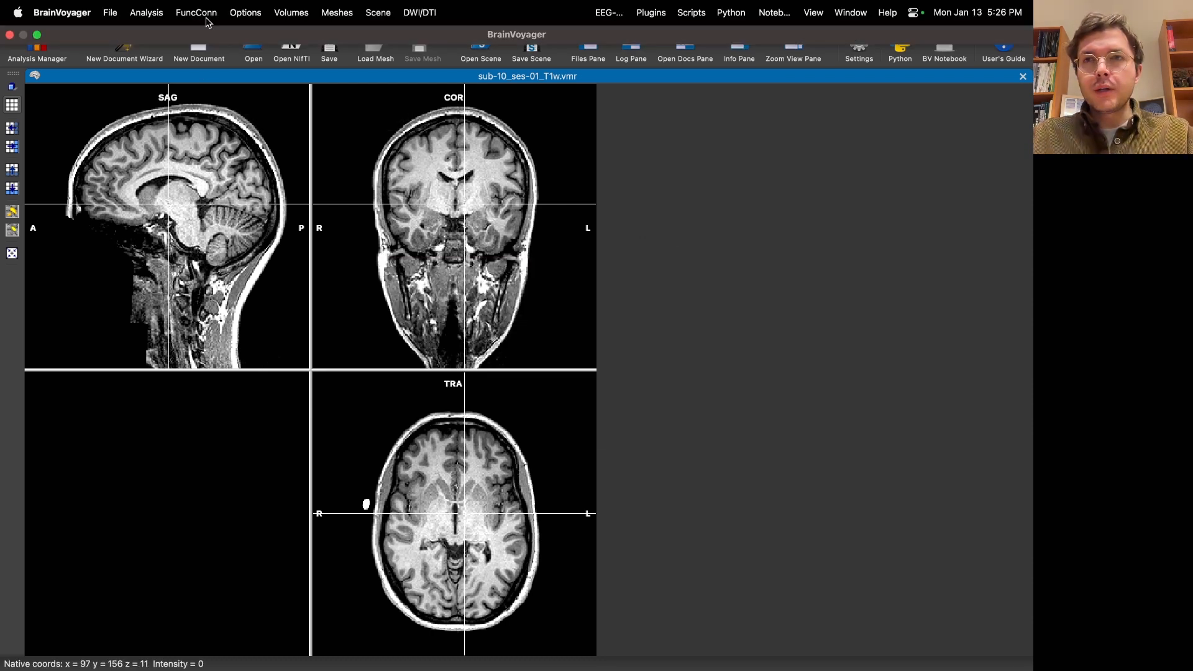
pyautogui.click(147, 13)
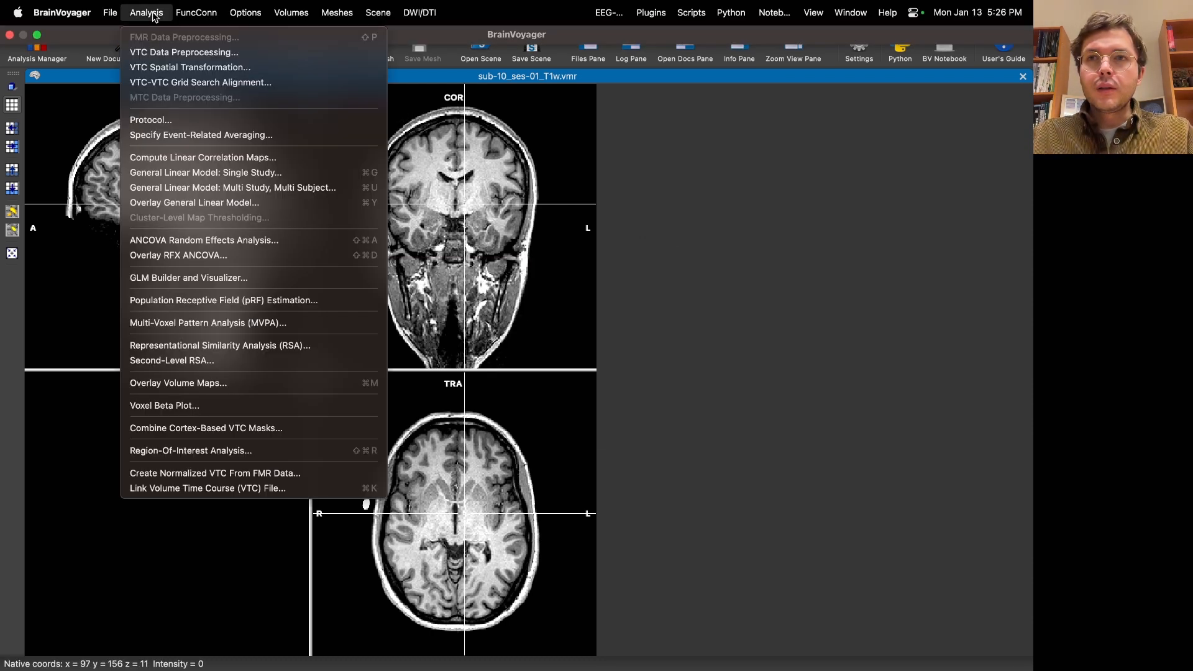
pyautogui.click(220, 174)
pyautogui.click(708, 399)
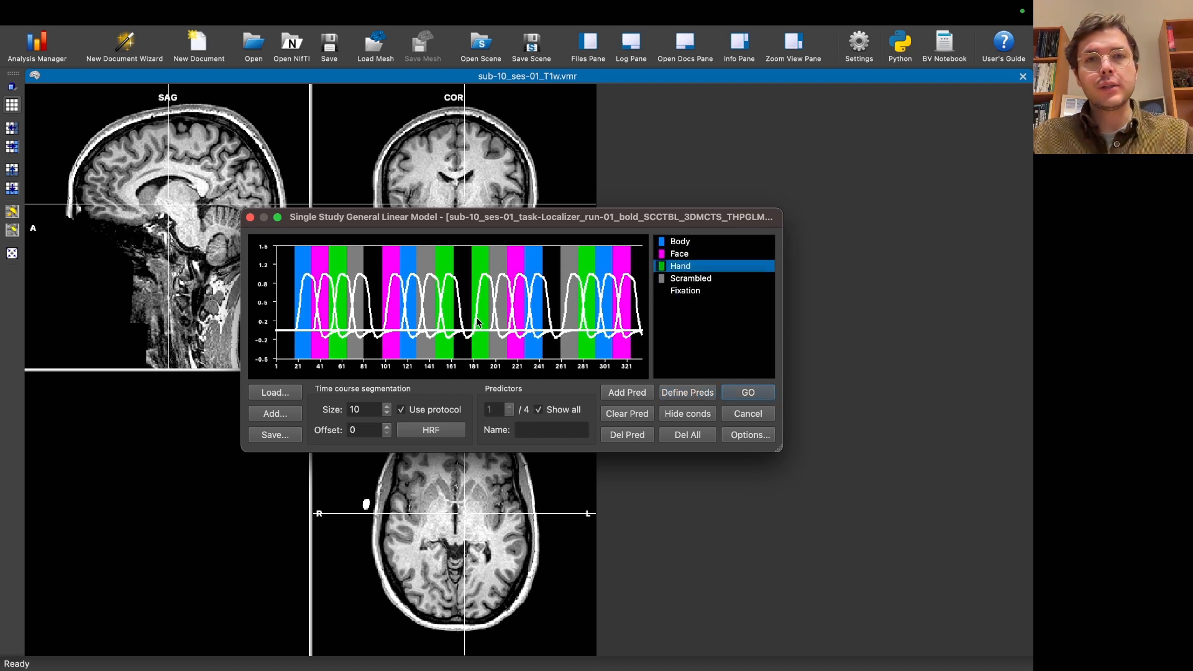
pyautogui.click(749, 393)
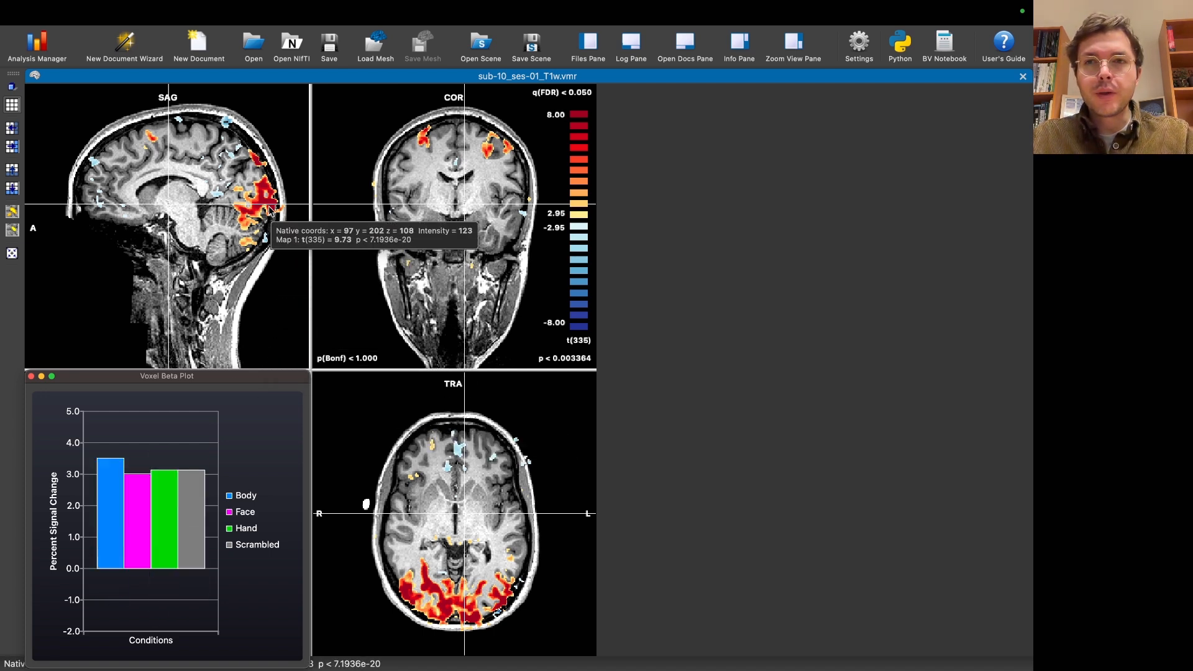
# Step: Inspect the GLM map and voxel beta values at several positions in the occipital cortex, using the sagittal and coronal views
pyautogui.moveTo(264, 210); pyautogui.dragTo(271, 202)
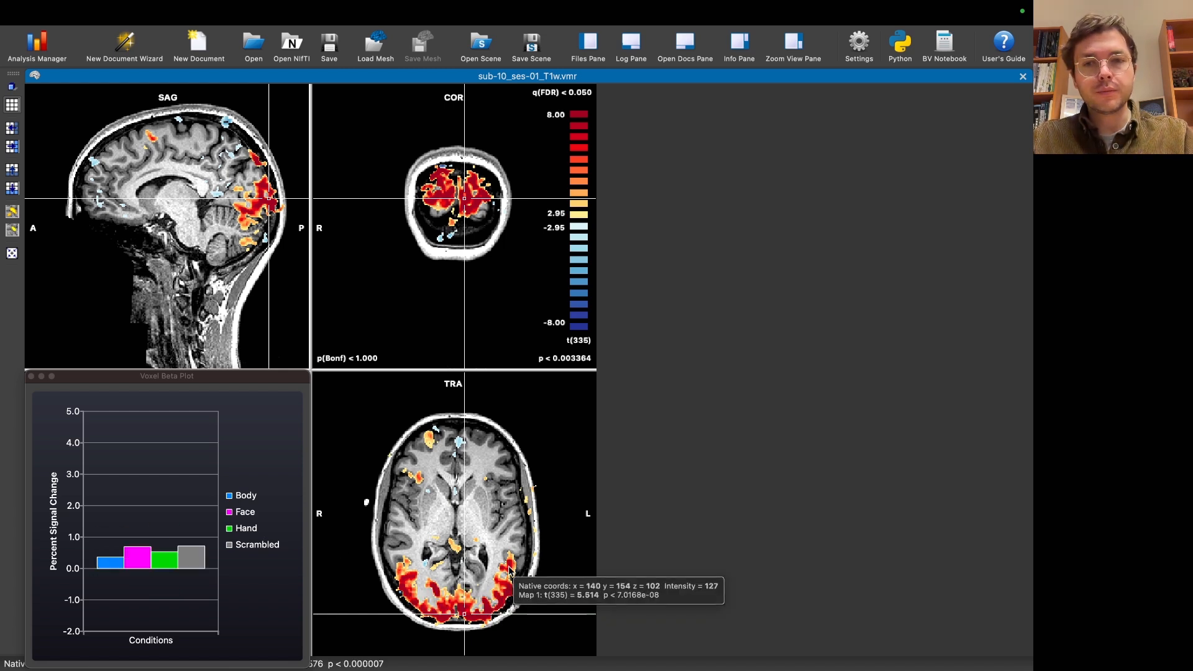
pyautogui.click(464, 180)
pyautogui.moveTo(464, 183); pyautogui.dragTo(468, 199)
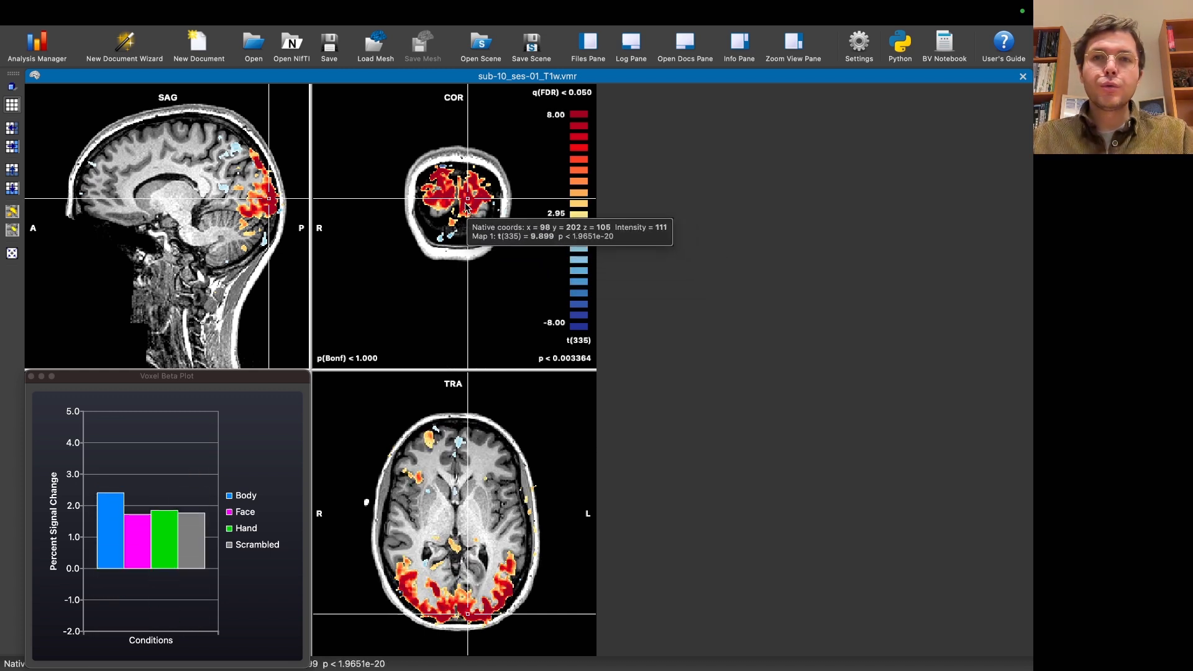
pyautogui.moveTo(473, 211)
pyautogui.mouseDown()
pyautogui.moveTo(435, 194)
pyautogui.moveTo(468, 200)
pyautogui.mouseUp()
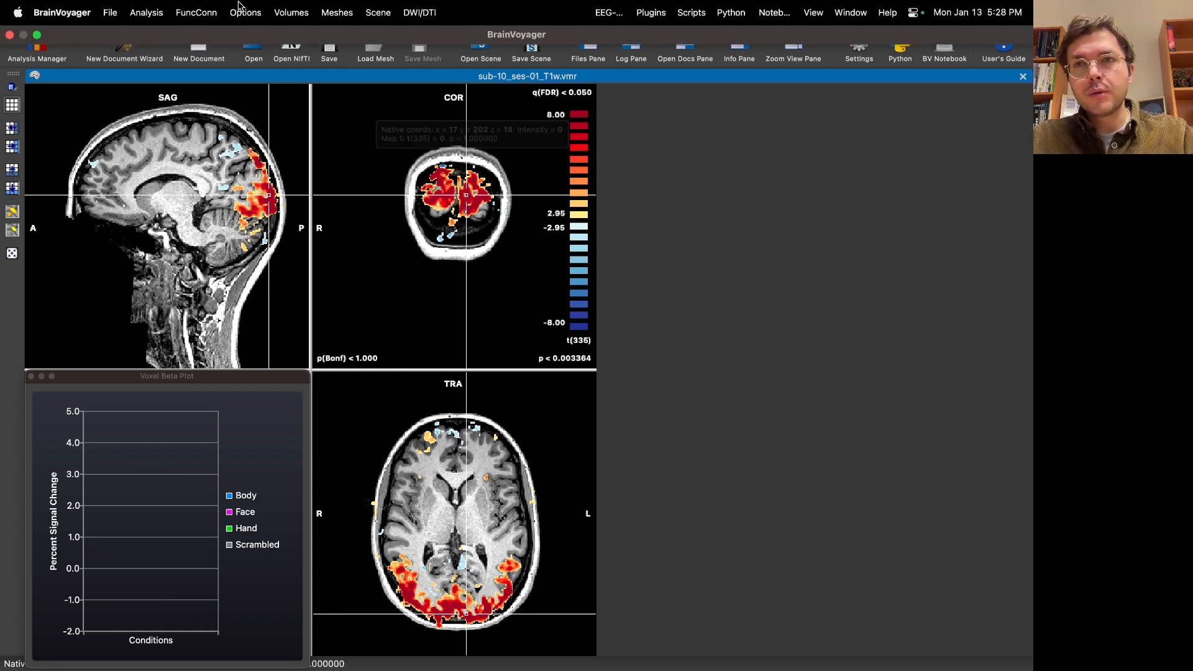
# Step: Open the volume map overlay settings and display the statistics options of the GLM t-map
pyautogui.click(245, 13)
pyautogui.moveTo(146, 19)
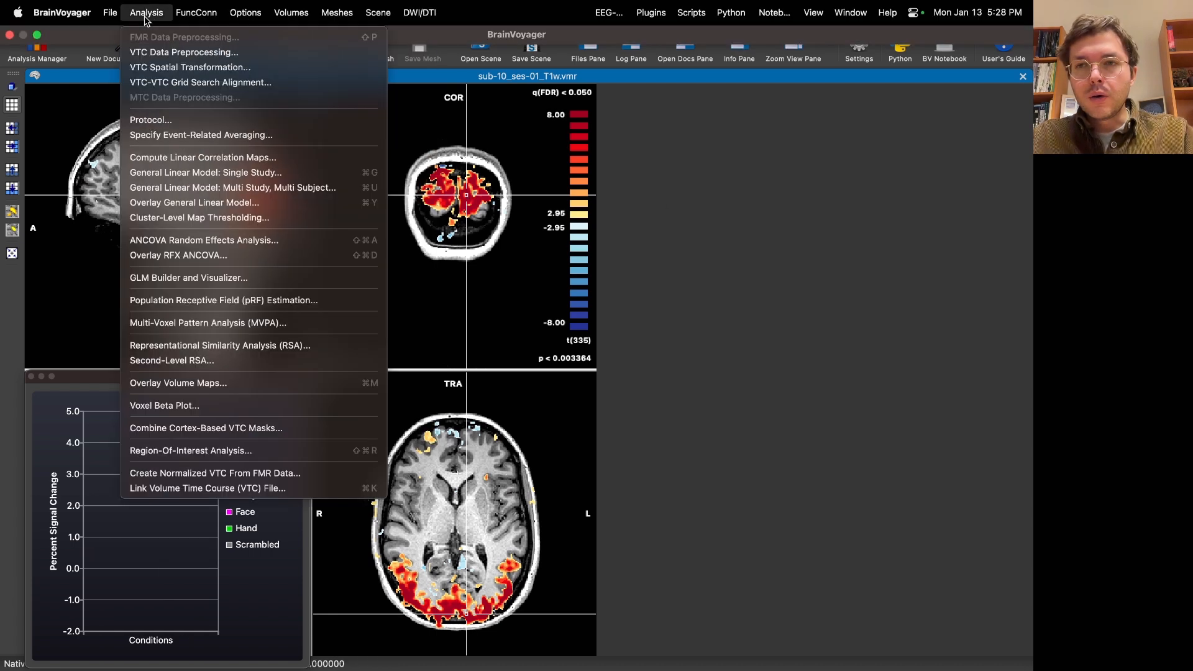
pyautogui.click(214, 386)
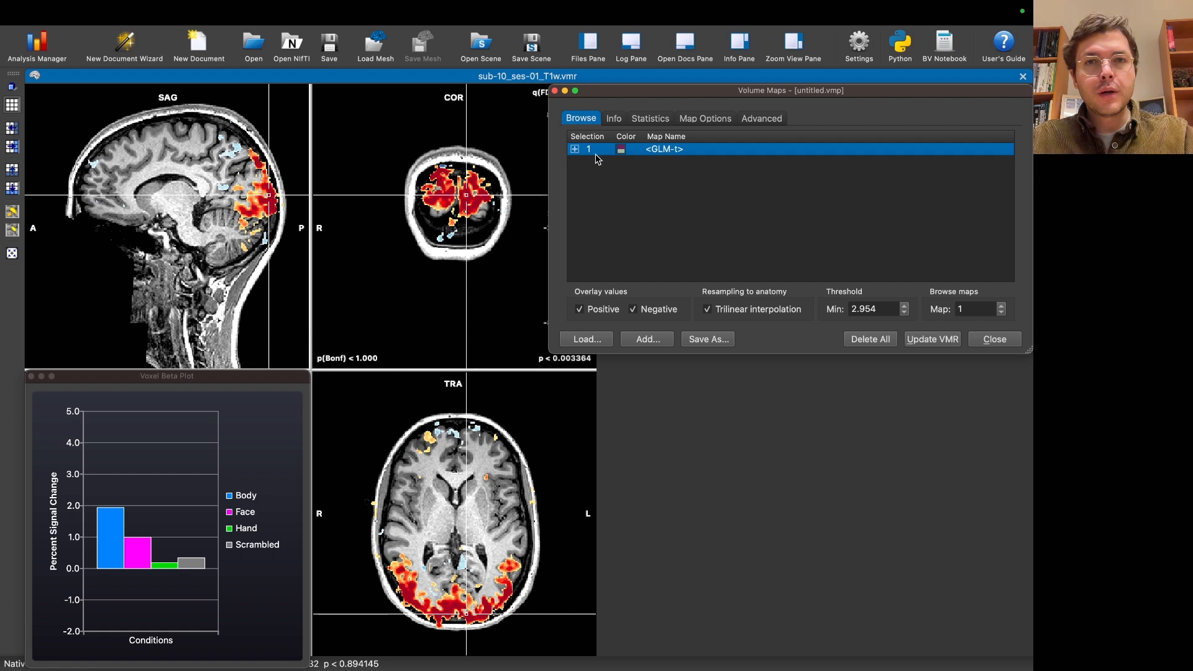
pyautogui.click(472, 204)
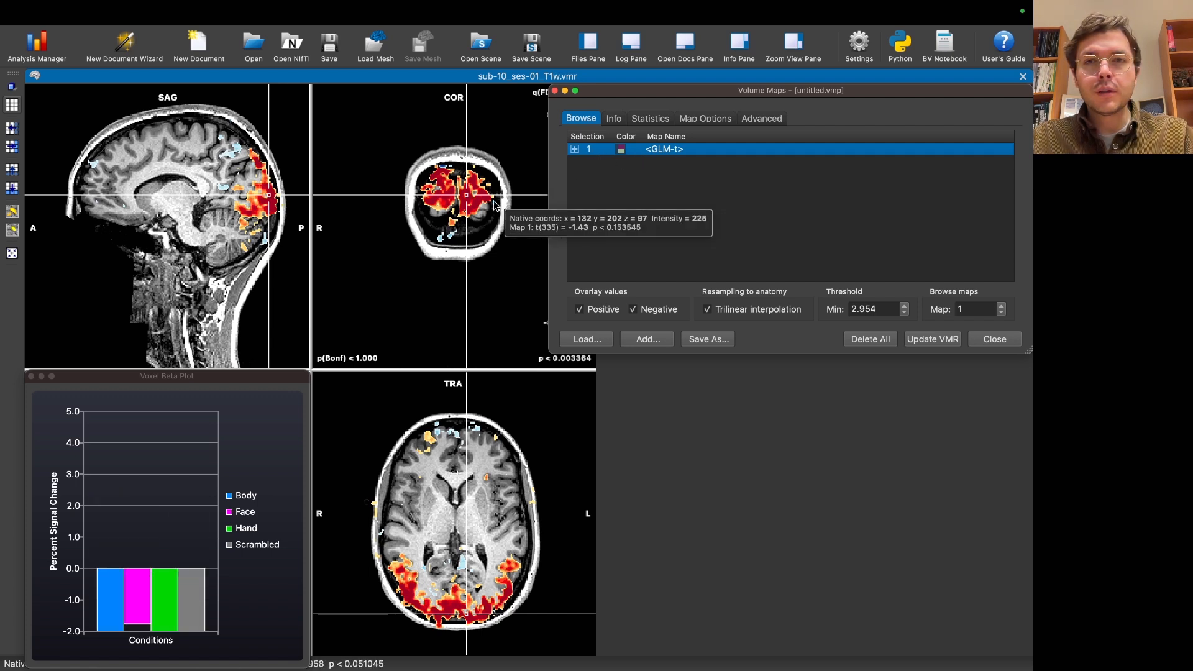
pyautogui.click(467, 196)
pyautogui.moveTo(628, 92); pyautogui.dragTo(677, 95)
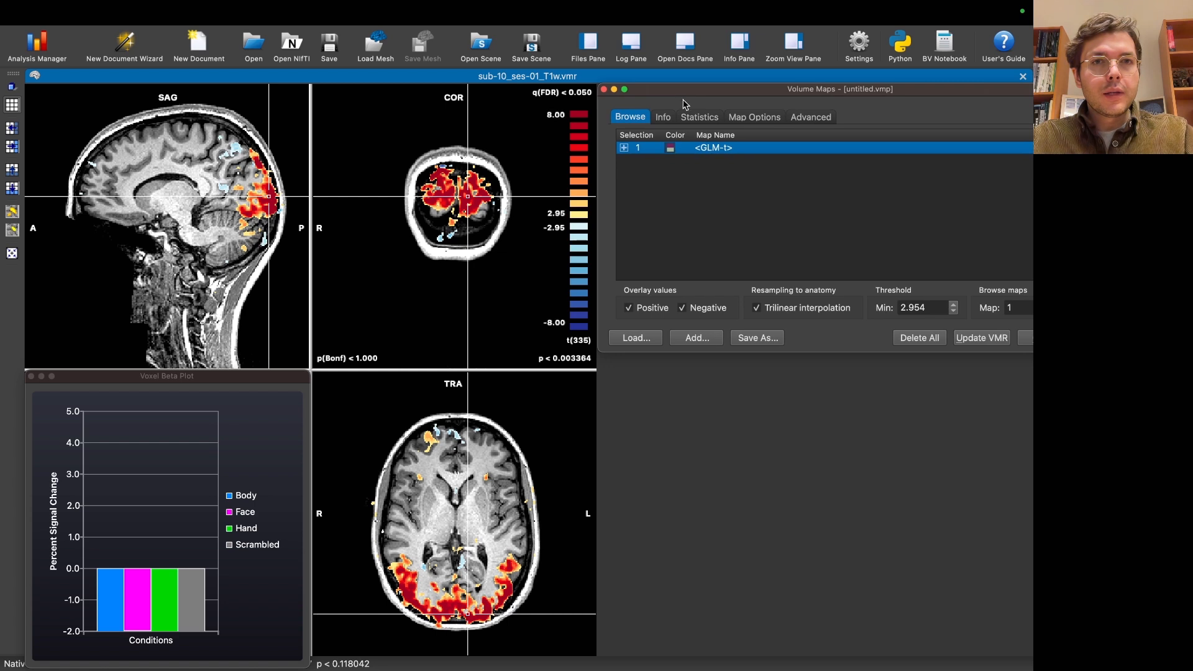
pyautogui.click(700, 118)
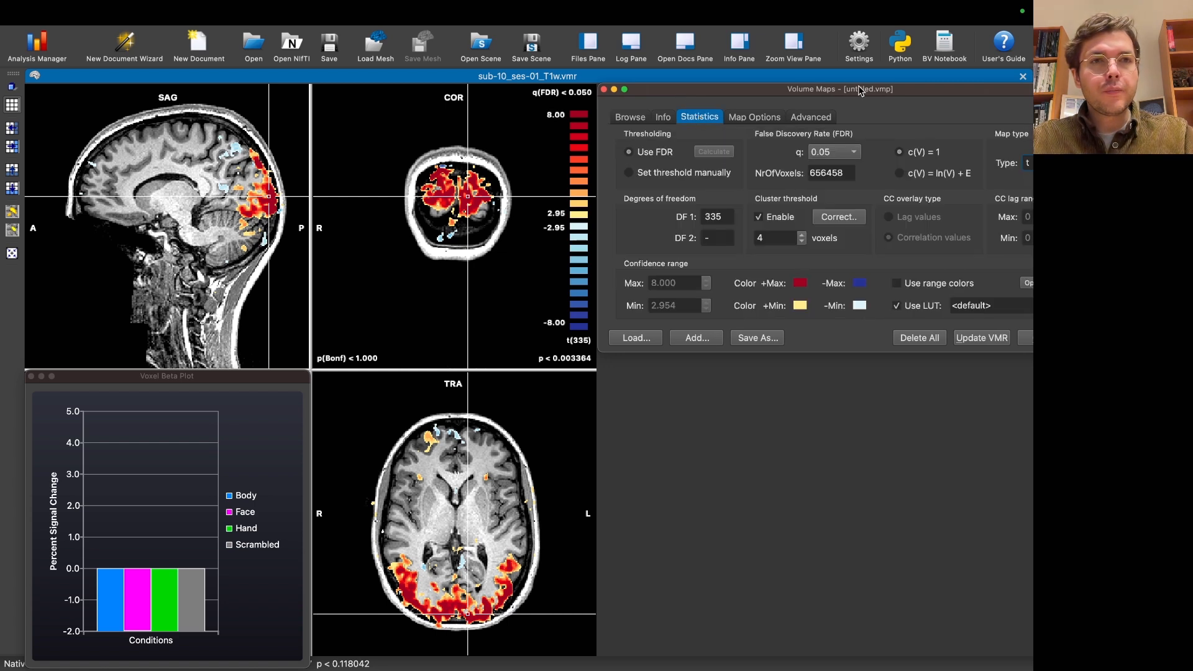
pyautogui.moveTo(856, 90); pyautogui.dragTo(806, 93)
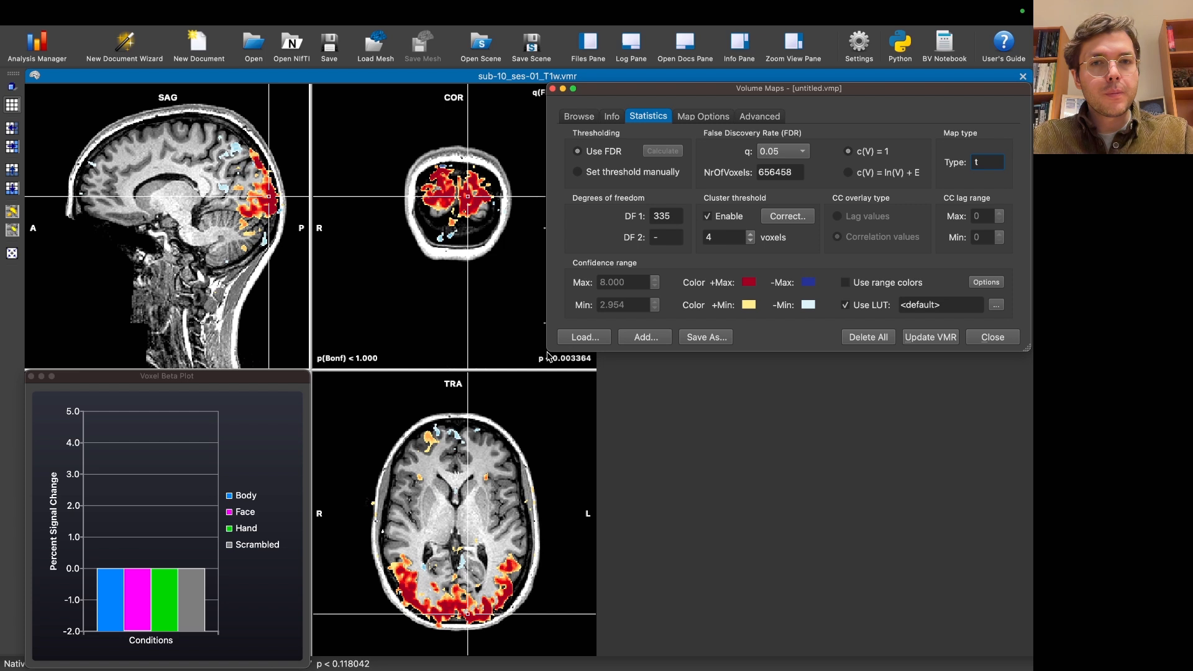
# Step: Make the map overlay's transparency scale with significance, keeping values above the maximum included
pyautogui.click(988, 284)
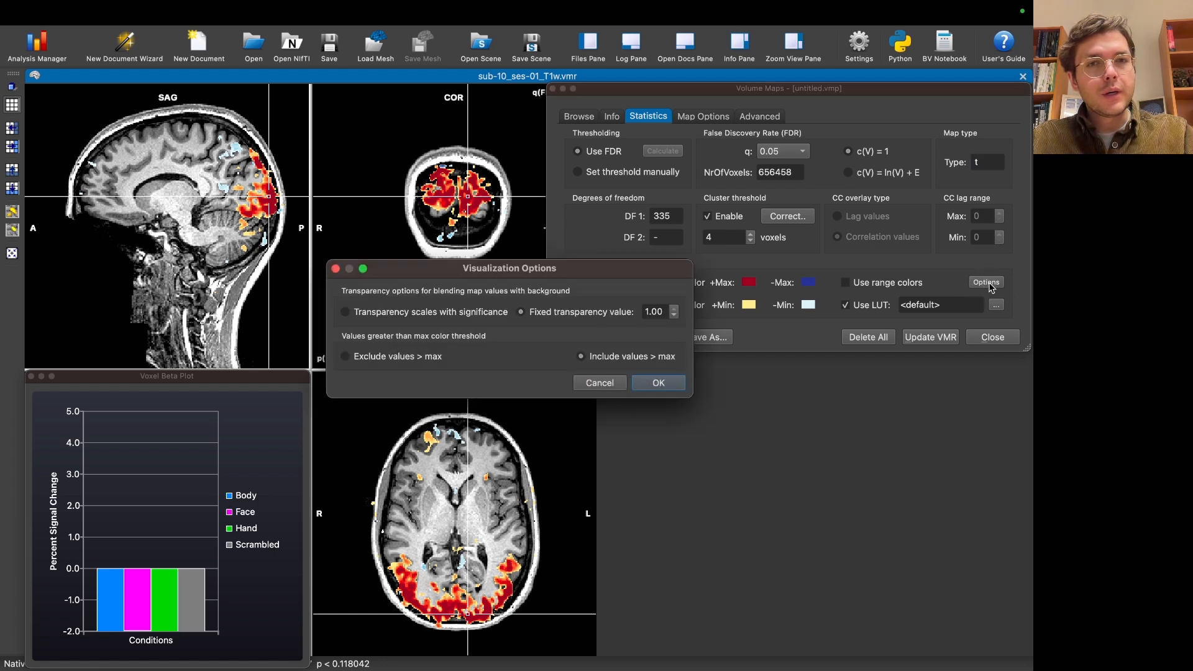
pyautogui.moveTo(459, 268); pyautogui.dragTo(680, 369)
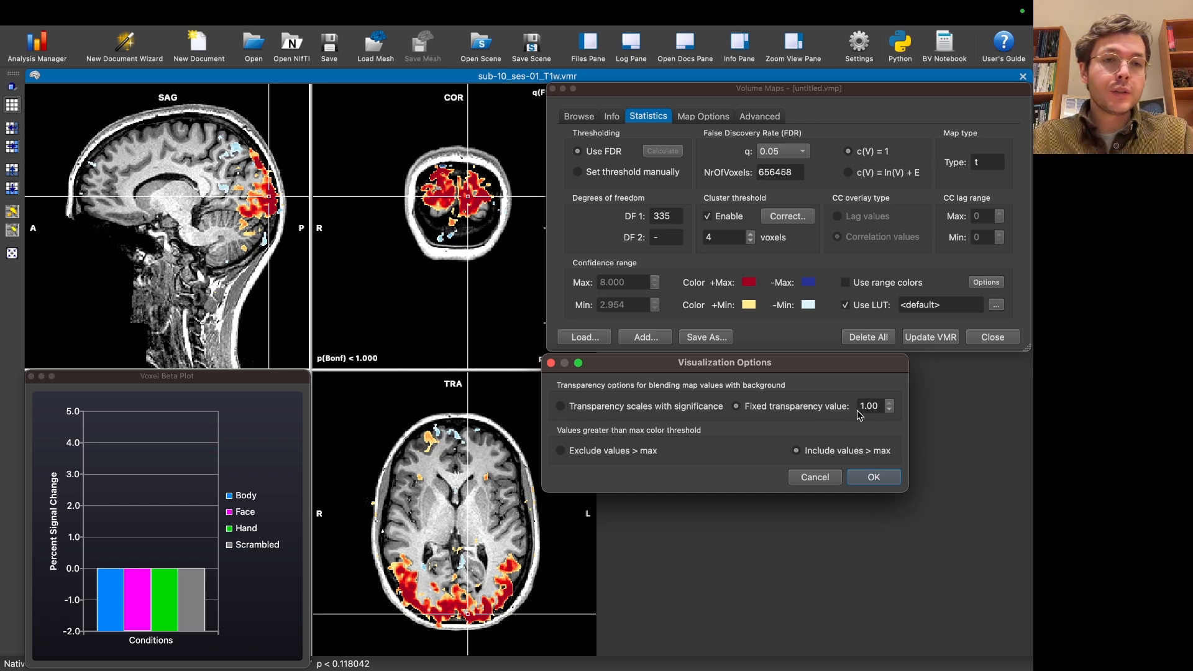
pyautogui.doubleClick(878, 405)
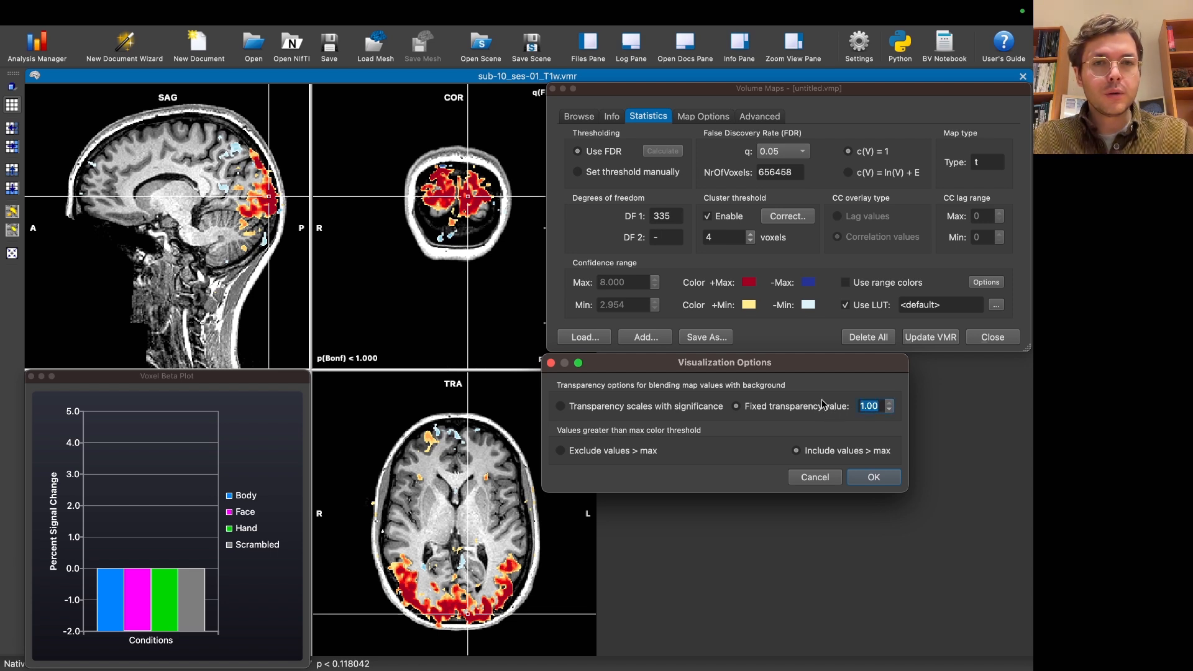
pyautogui.click(620, 411)
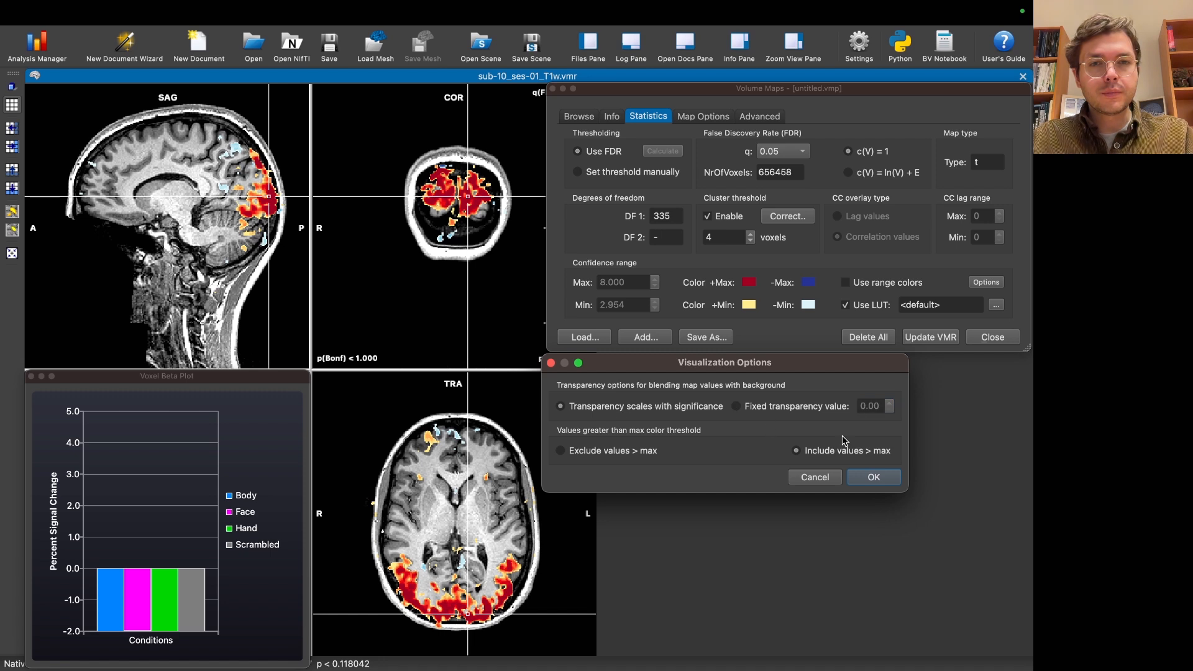
pyautogui.click(877, 478)
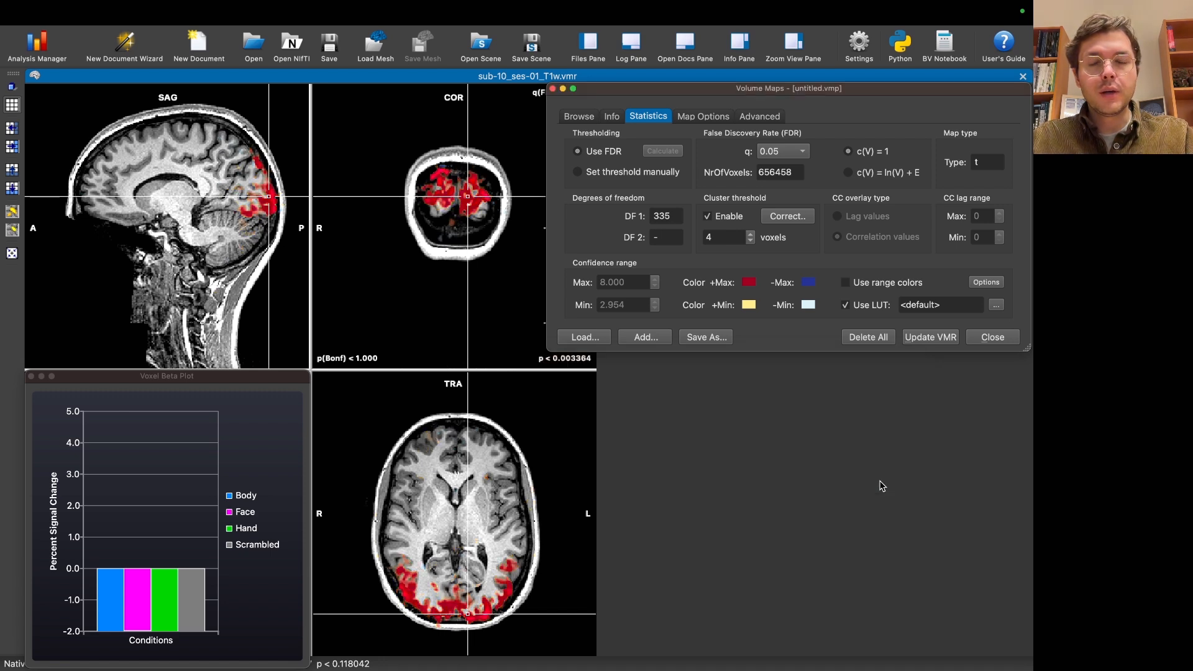
# Step: Examine the blended activation around the occipital cortex in the coronal view, with the color bar uncovered
pyautogui.moveTo(468, 193); pyautogui.dragTo(470, 204)
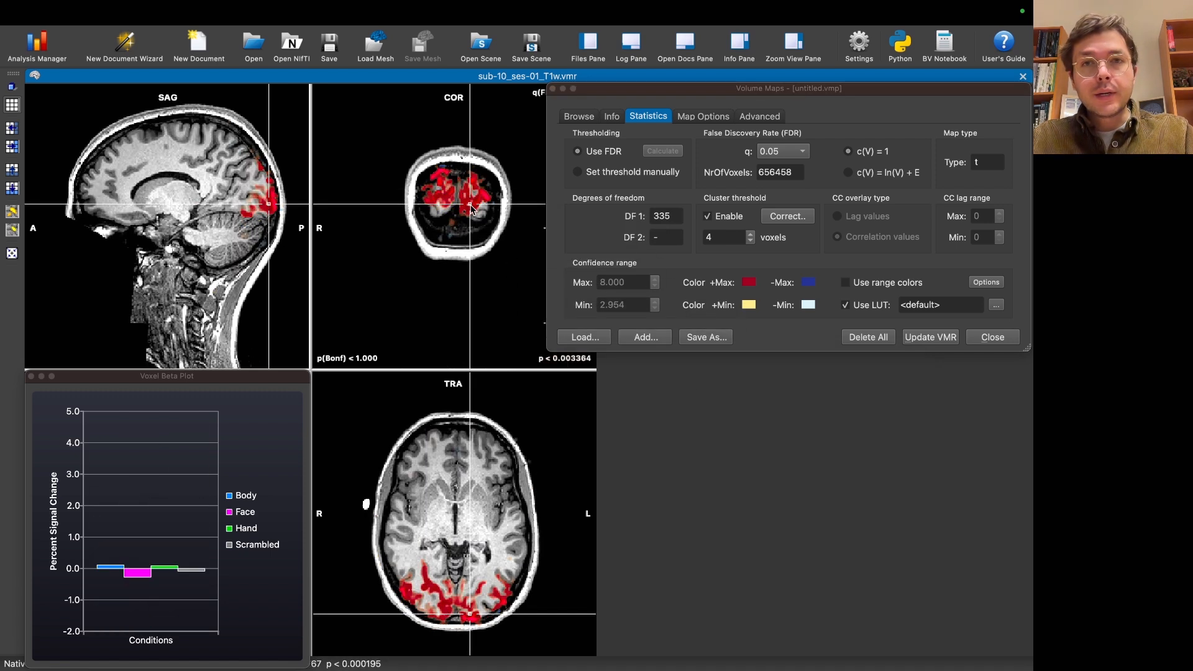
pyautogui.moveTo(609, 95); pyautogui.dragTo(663, 94)
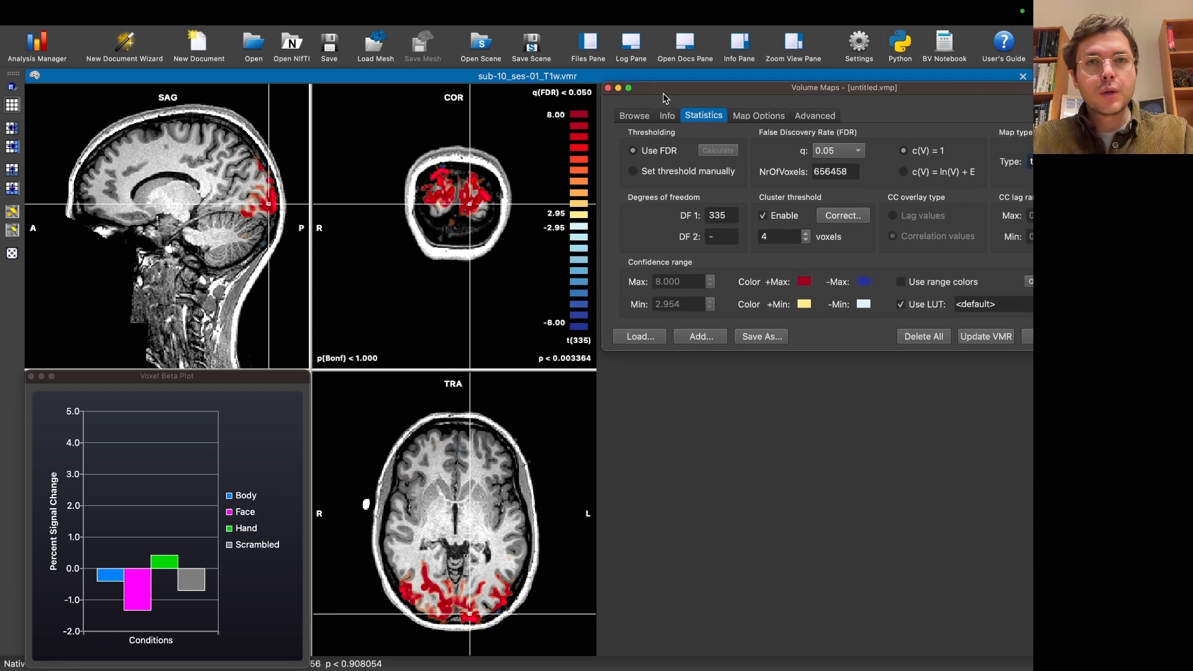
pyautogui.click(471, 200)
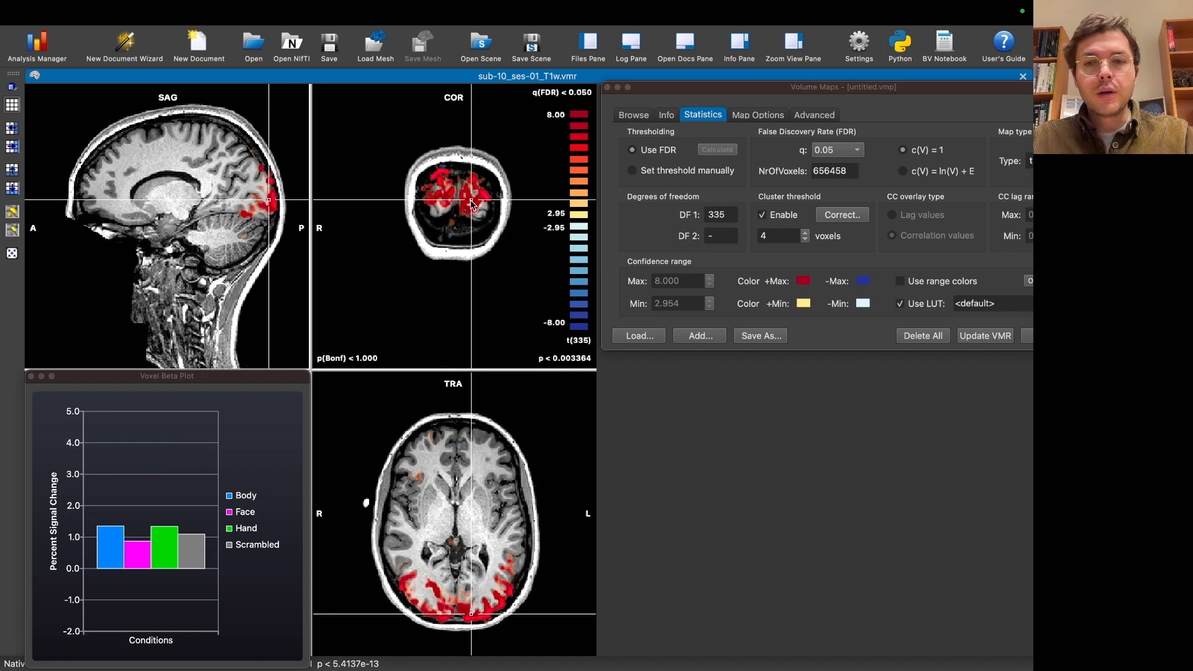
# Step: Enlarge the transverse slice with the voxel beta plot beside it, and place the crosshair in the left posterior occipital cortex
pyautogui.press('z')
pyautogui.press('z')
pyautogui.press('z')
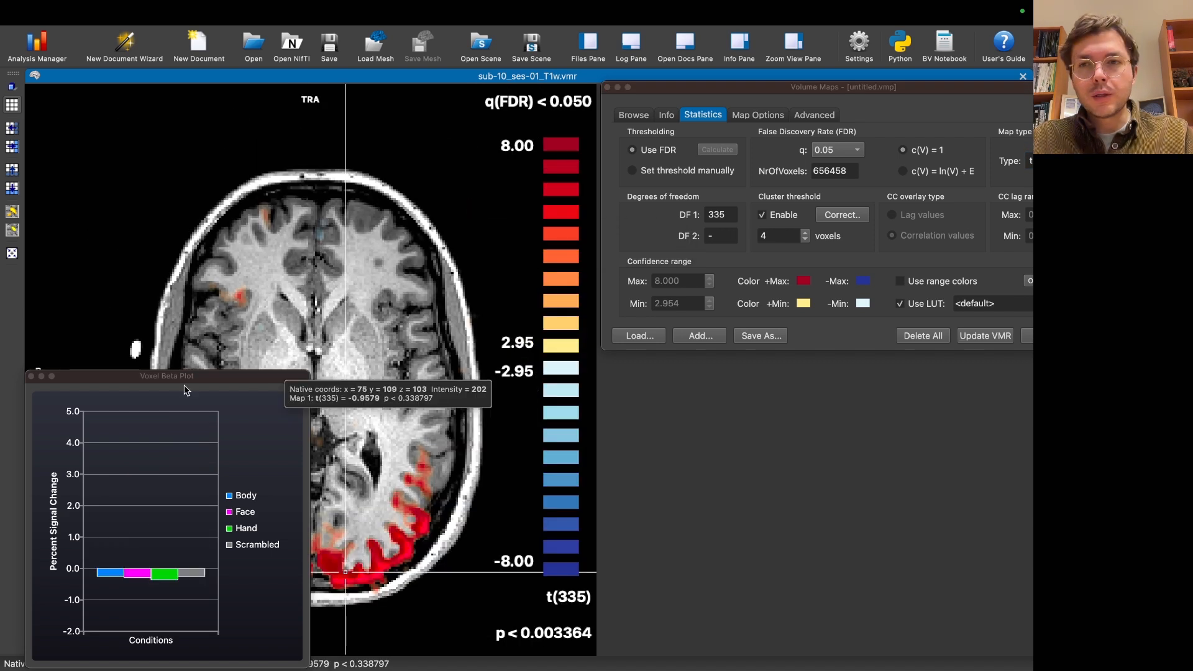
pyautogui.moveTo(69, 384); pyautogui.dragTo(650, 373)
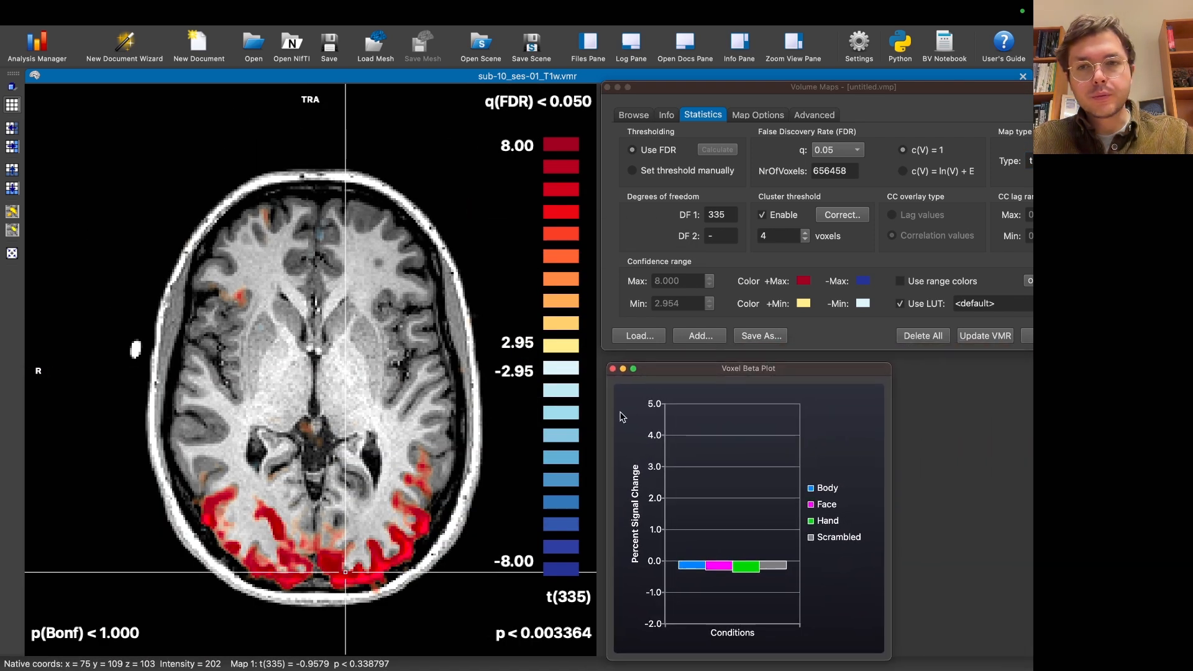
pyautogui.click(378, 569)
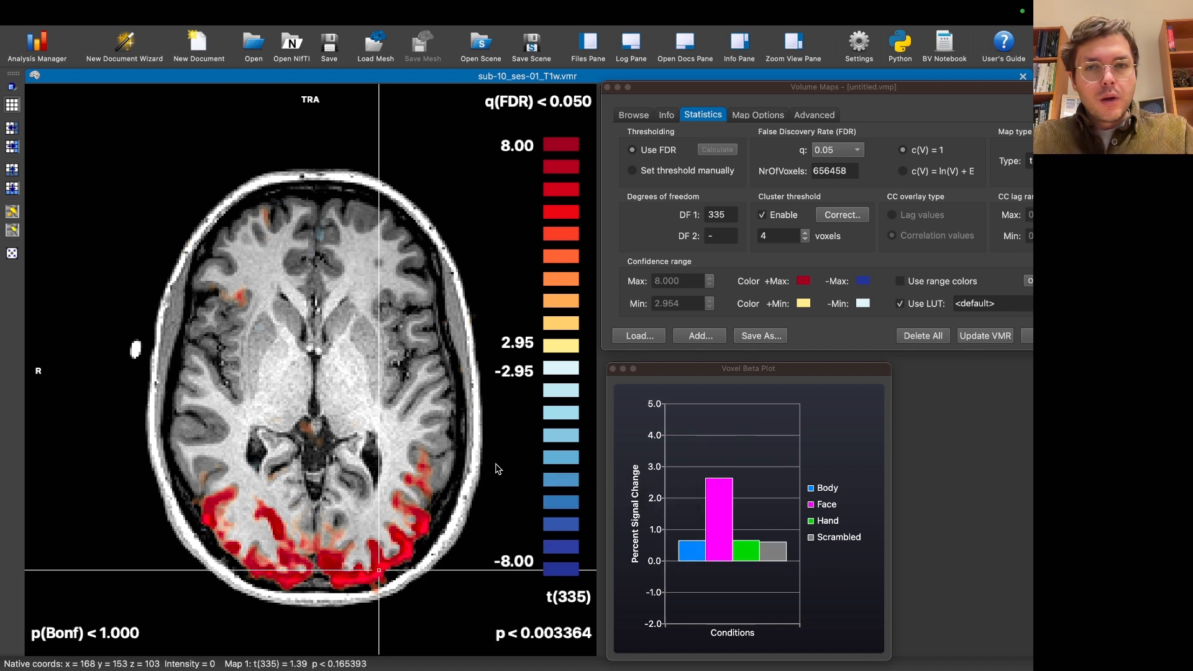
# Step: Close the voxel beta plot and switch the map overlay back to a fixed transparency value of 1.00
pyautogui.click(613, 369)
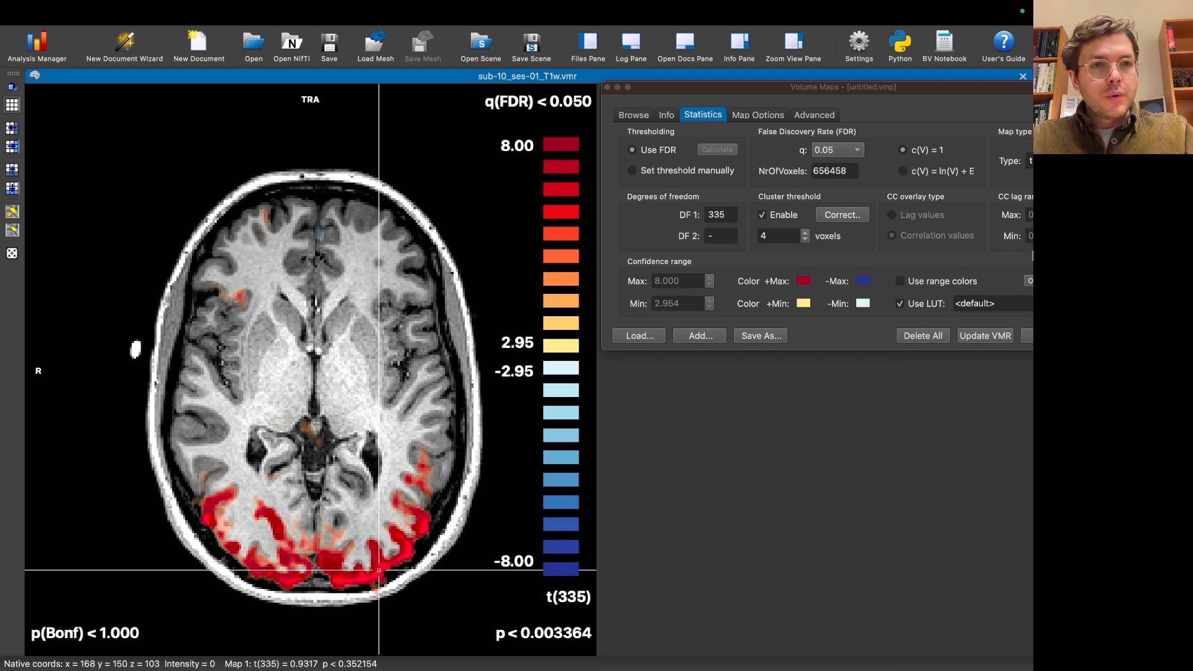
pyautogui.click(1032, 284)
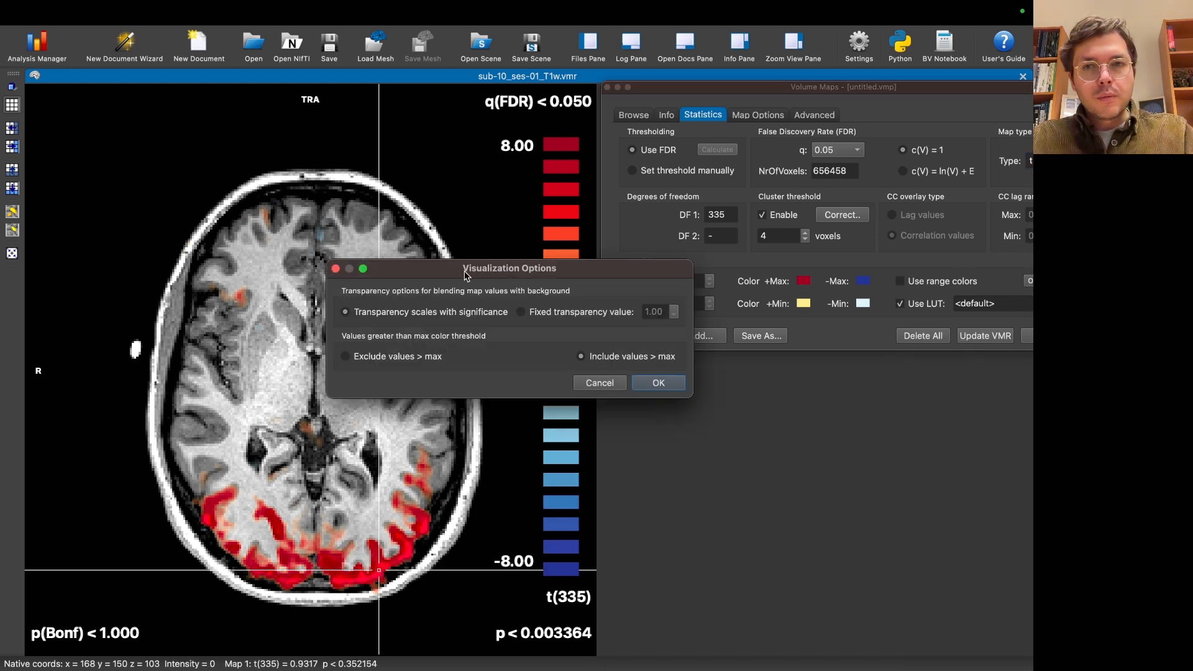
pyautogui.moveTo(467, 276); pyautogui.dragTo(727, 373)
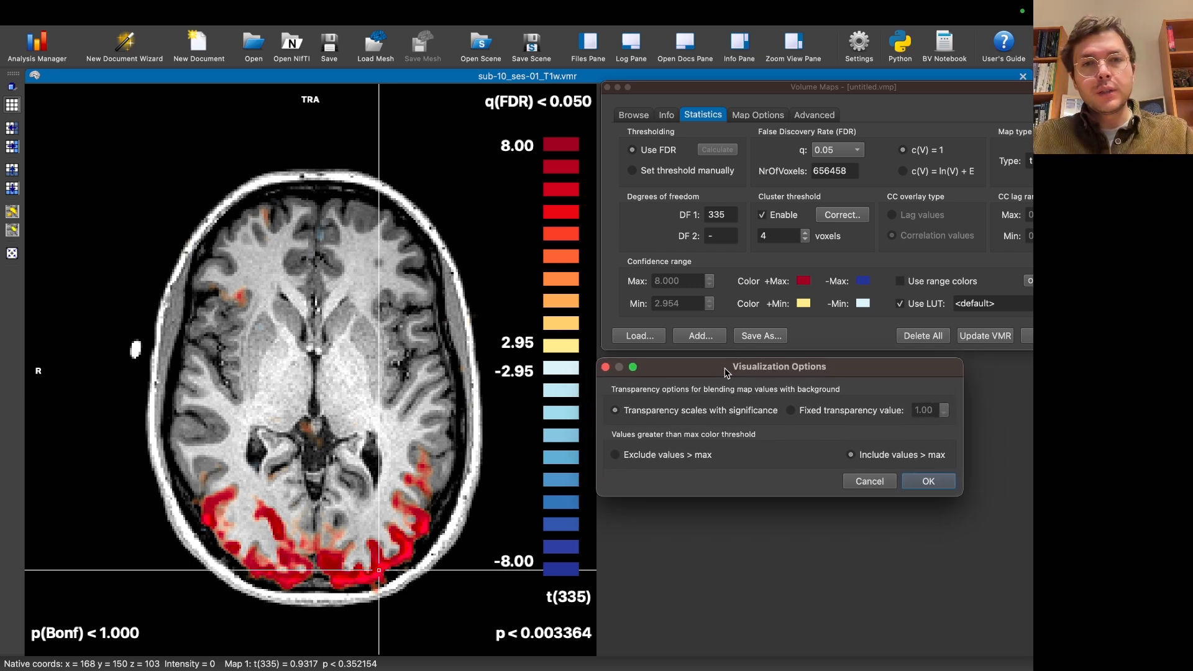
pyautogui.click(936, 481)
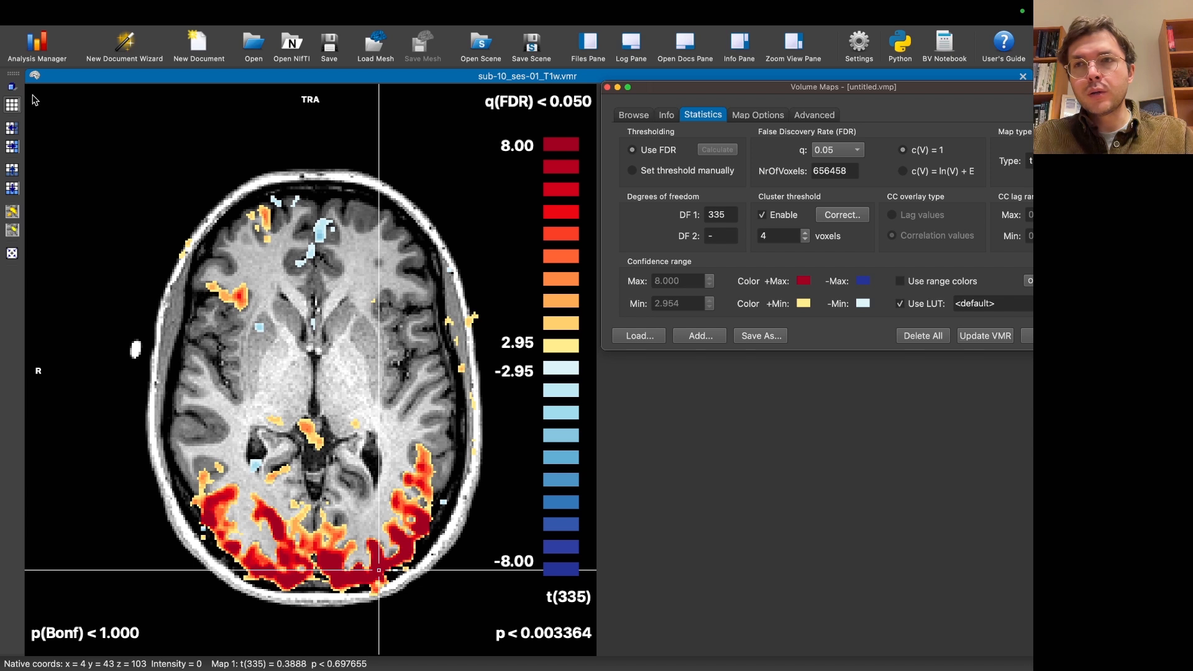
# Step: Lower the statistical map's minimum threshold to 0
pyautogui.click(15, 215)
pyautogui.click(15, 215)
pyautogui.click(12, 213)
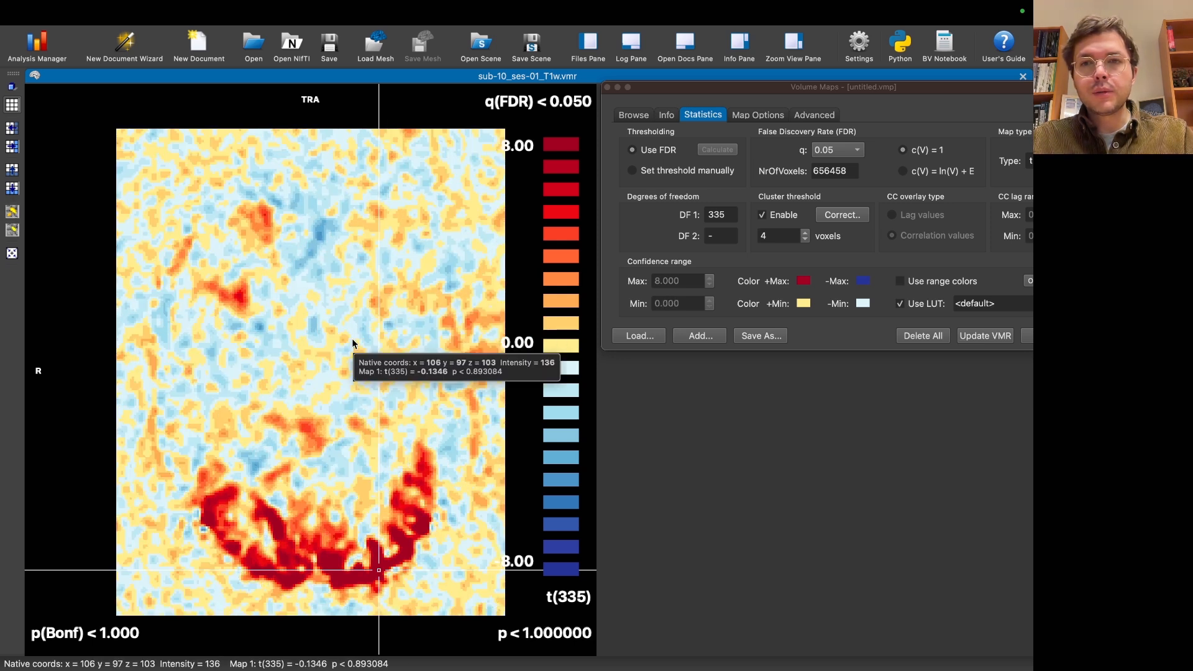
# Step: Place the crosshair in the occipital activation and browse the transverse slices of the unthresholded map
pyautogui.click(379, 556)
pyautogui.scroll(-15, 377, 556)
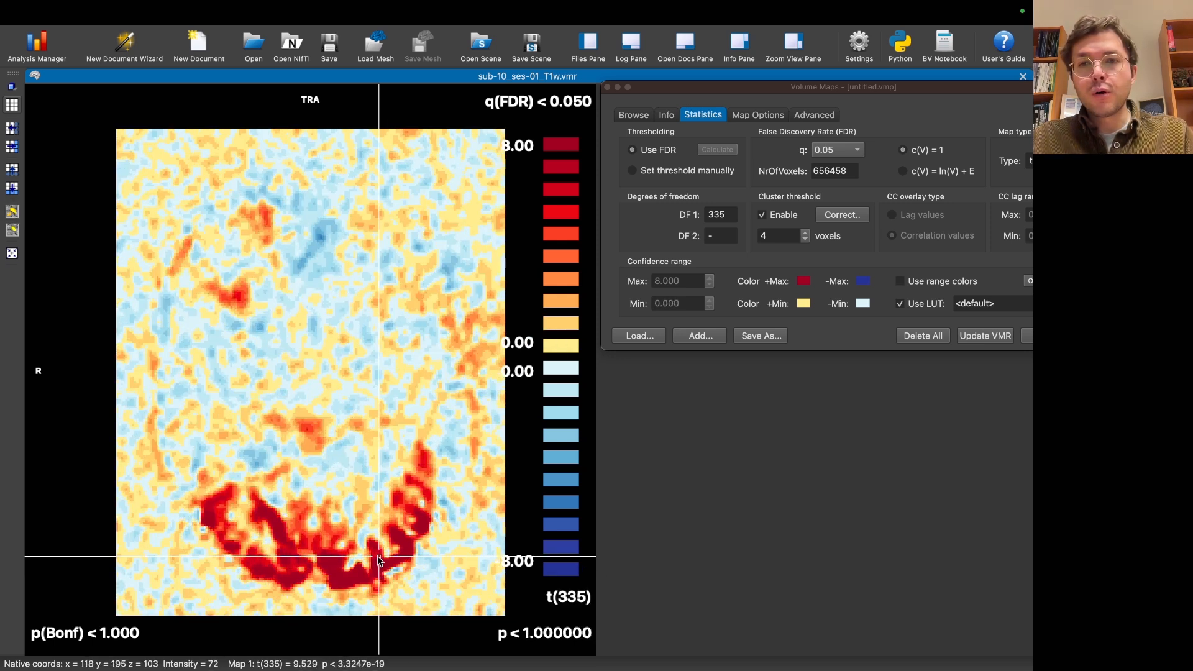
pyautogui.scroll(-10, 378, 556)
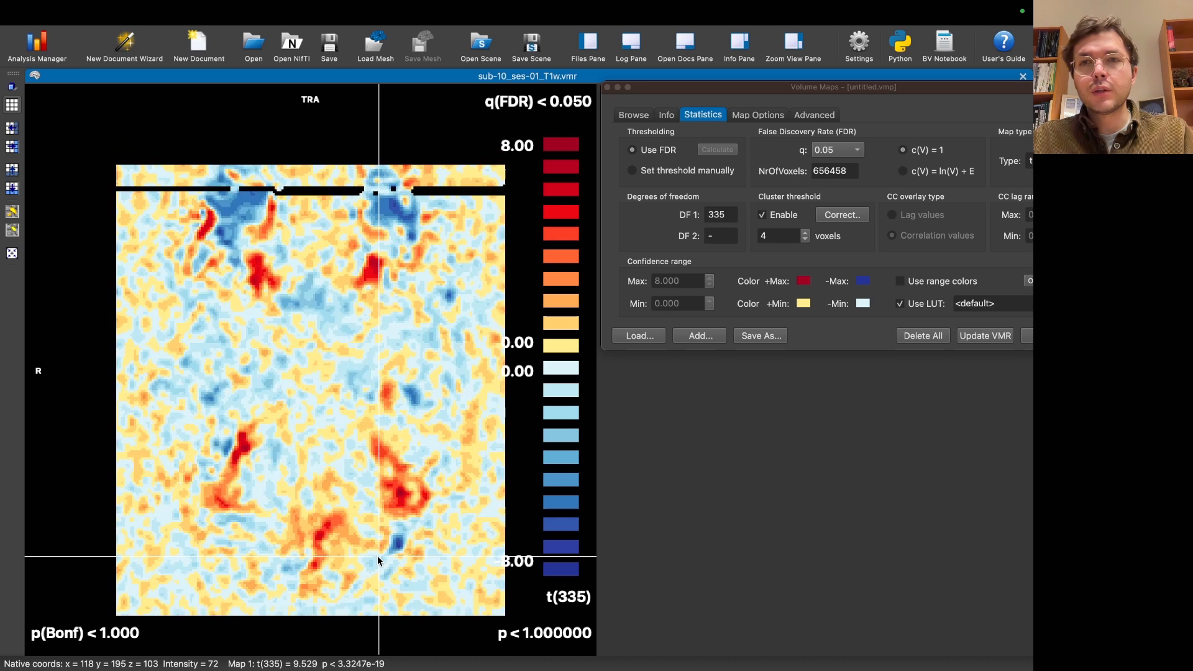
pyautogui.scroll(-10, 378, 555)
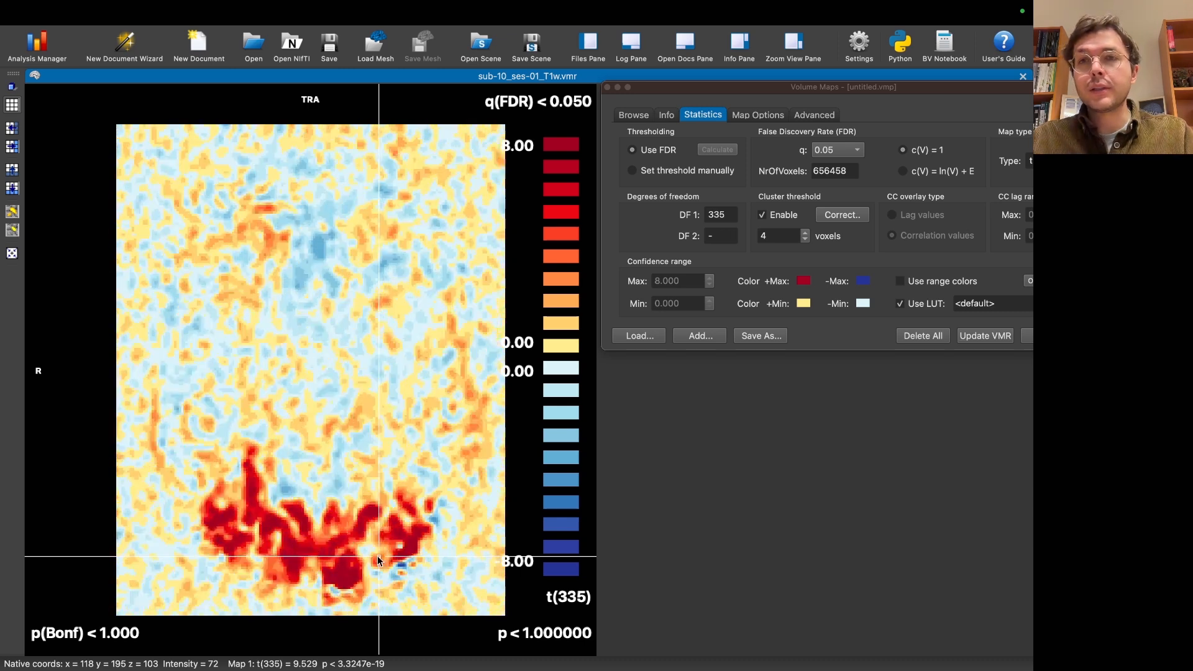
# Step: Make the map overlay's transparency scale with significance when blending with the anatomy
pyautogui.scroll(-10, 378, 555)
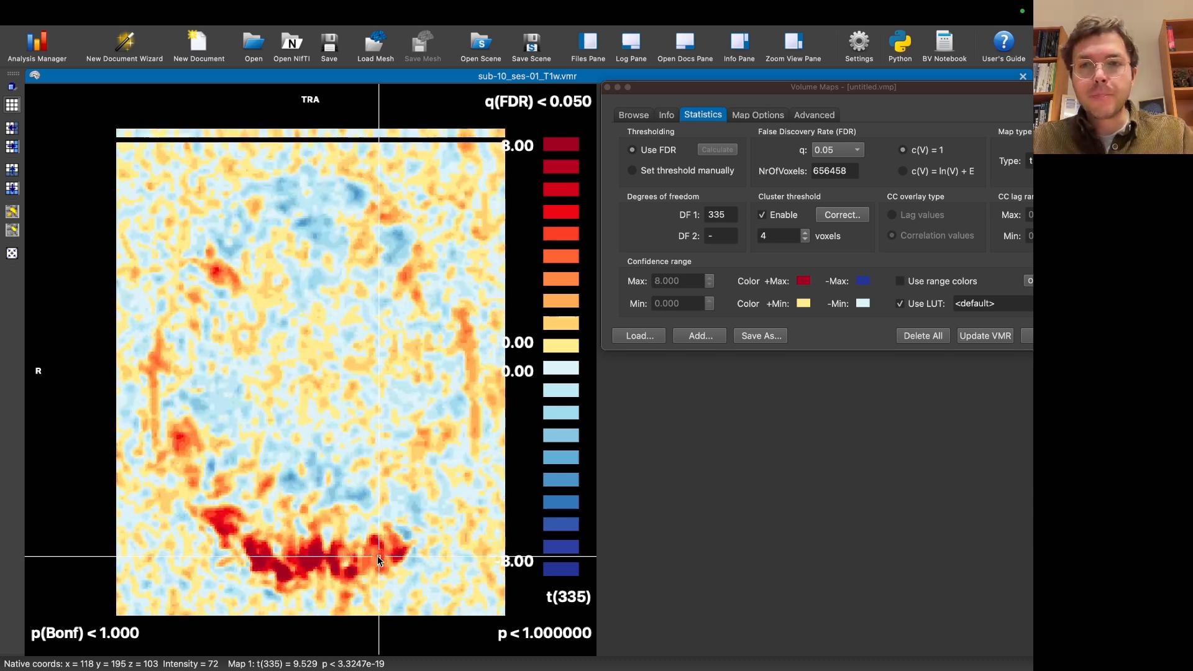
pyautogui.scroll(-10, 378, 555)
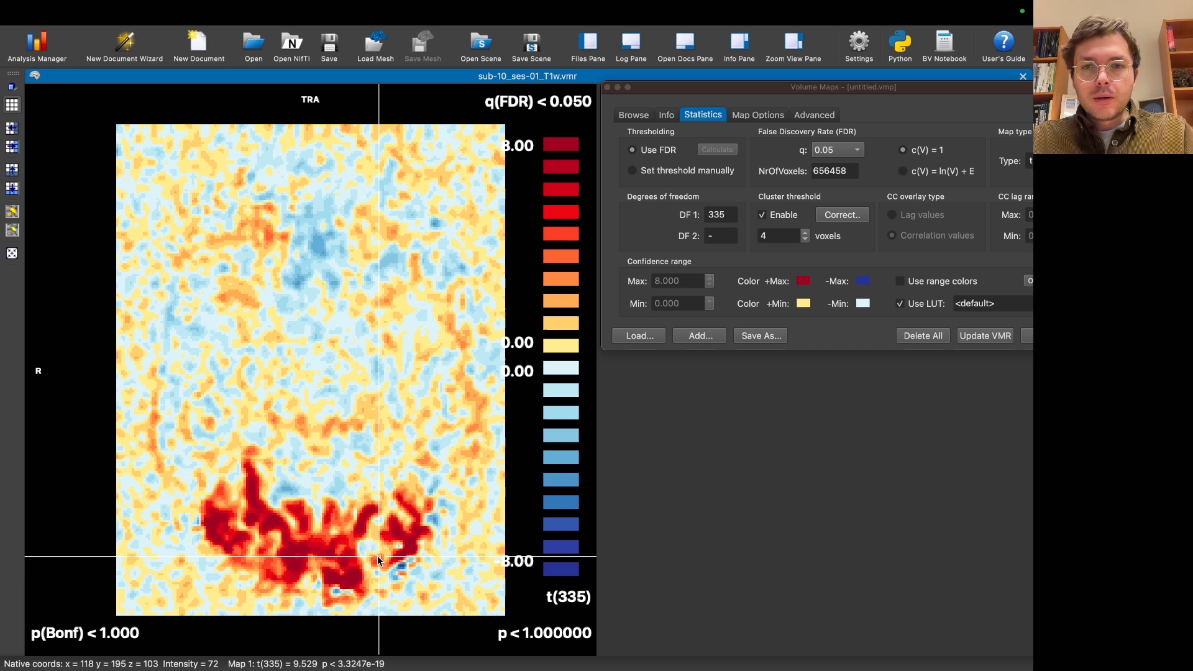
pyautogui.scroll(-5, 378, 555)
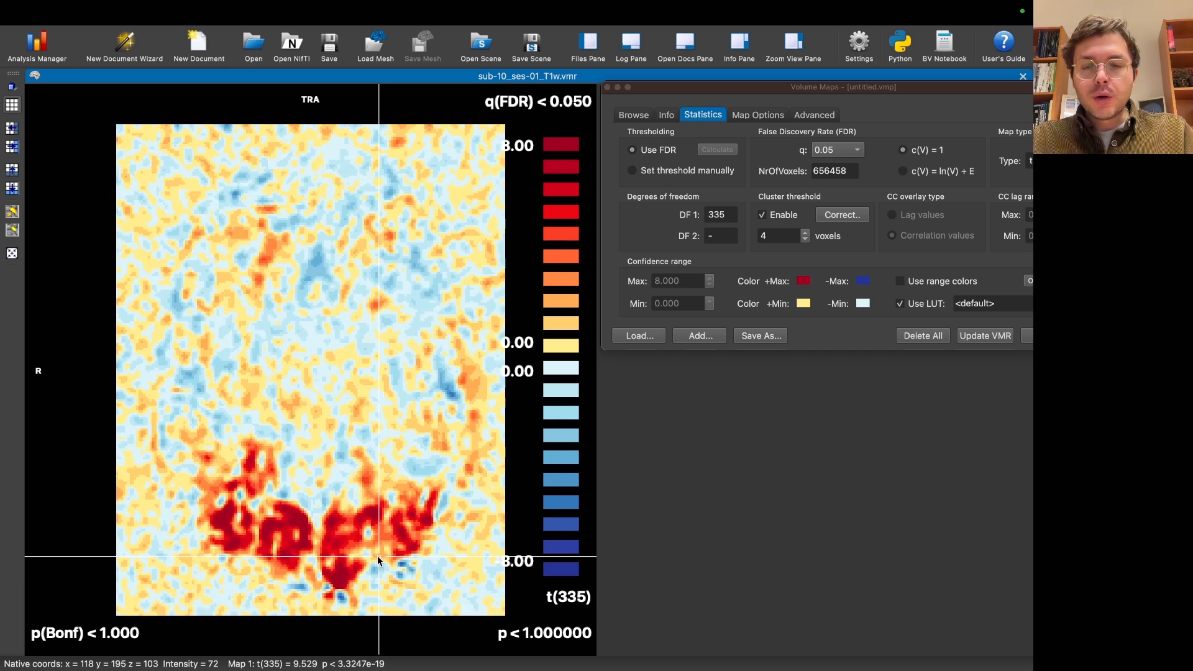
pyautogui.click(958, 94)
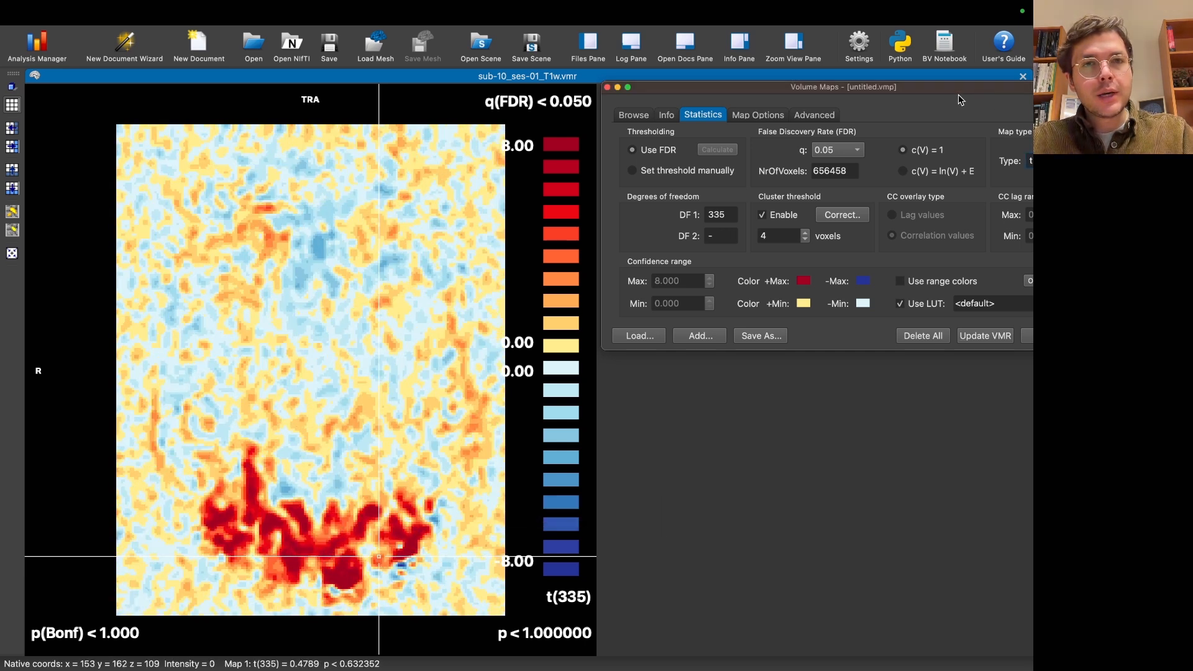
pyautogui.moveTo(959, 93); pyautogui.dragTo(919, 92)
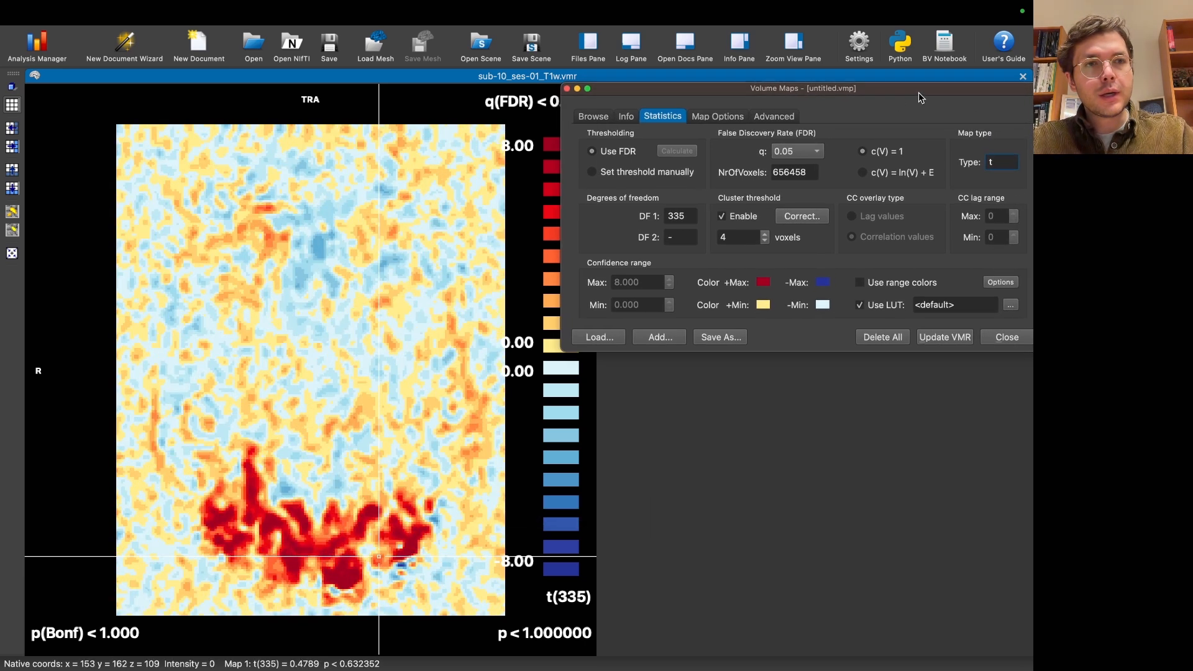
pyautogui.click(1001, 282)
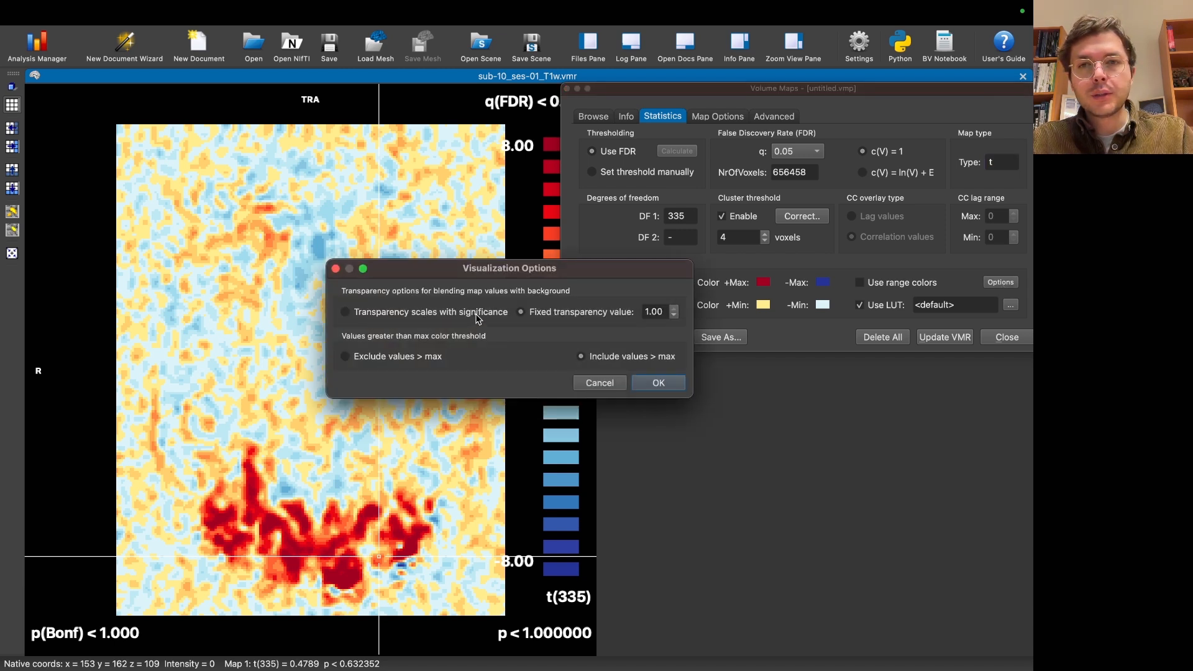
pyautogui.click(662, 388)
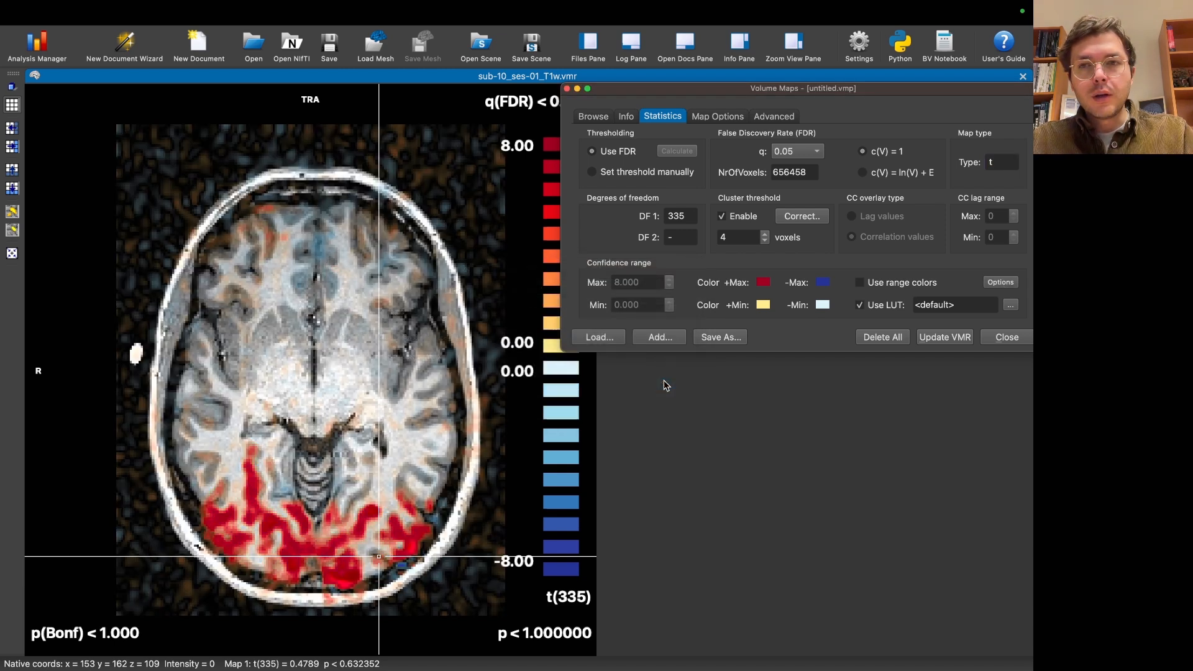
pyautogui.moveTo(646, 96); pyautogui.dragTo(679, 95)
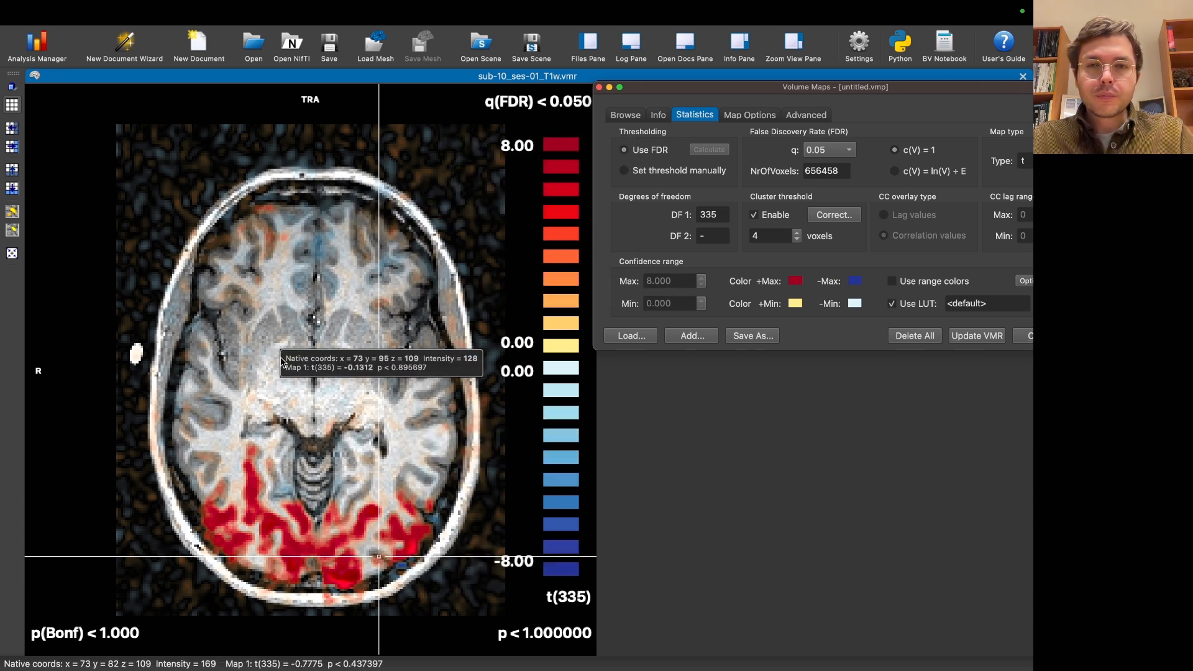
# Step: Place the crosshair in the left posterior occipital cortex and browse the transverse slices of the blended, unthresholded map
pyautogui.click(380, 550)
pyautogui.scroll(-10, 379, 550)
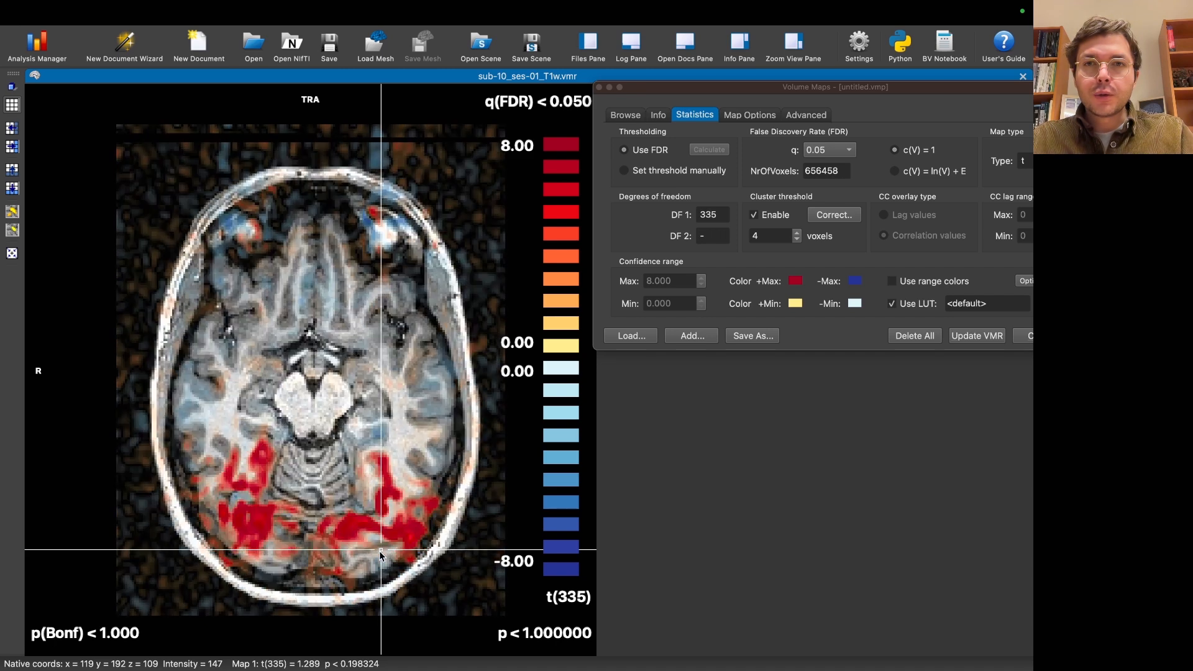
pyautogui.scroll(15, 380, 551)
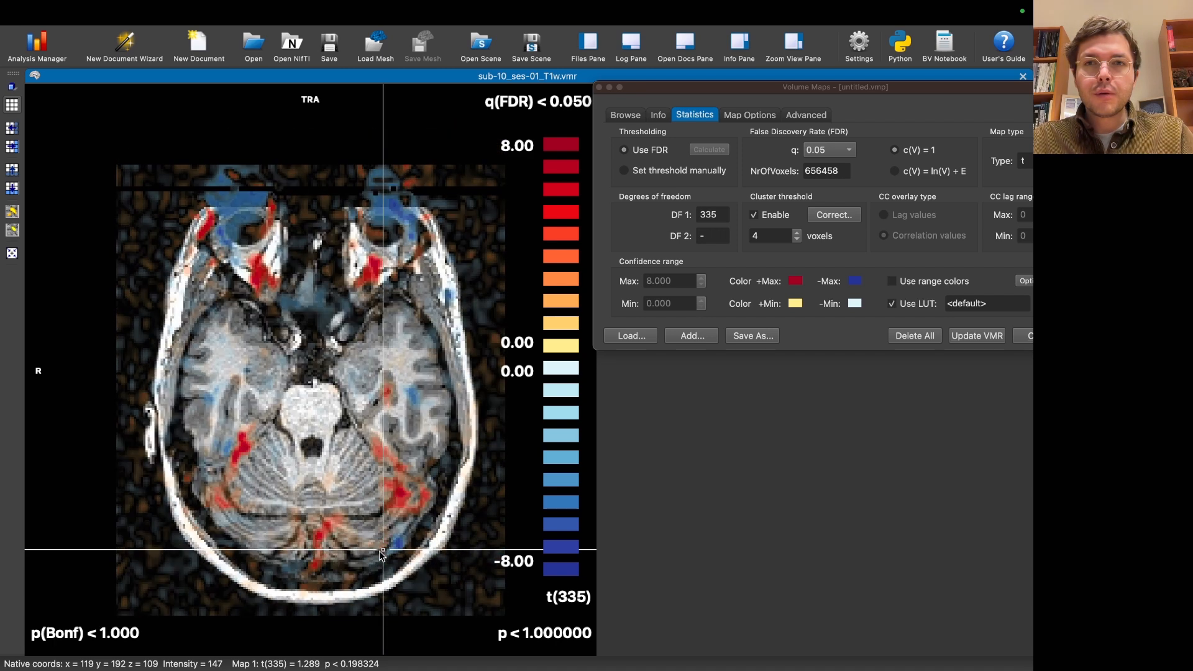
pyautogui.scroll(8, 379, 550)
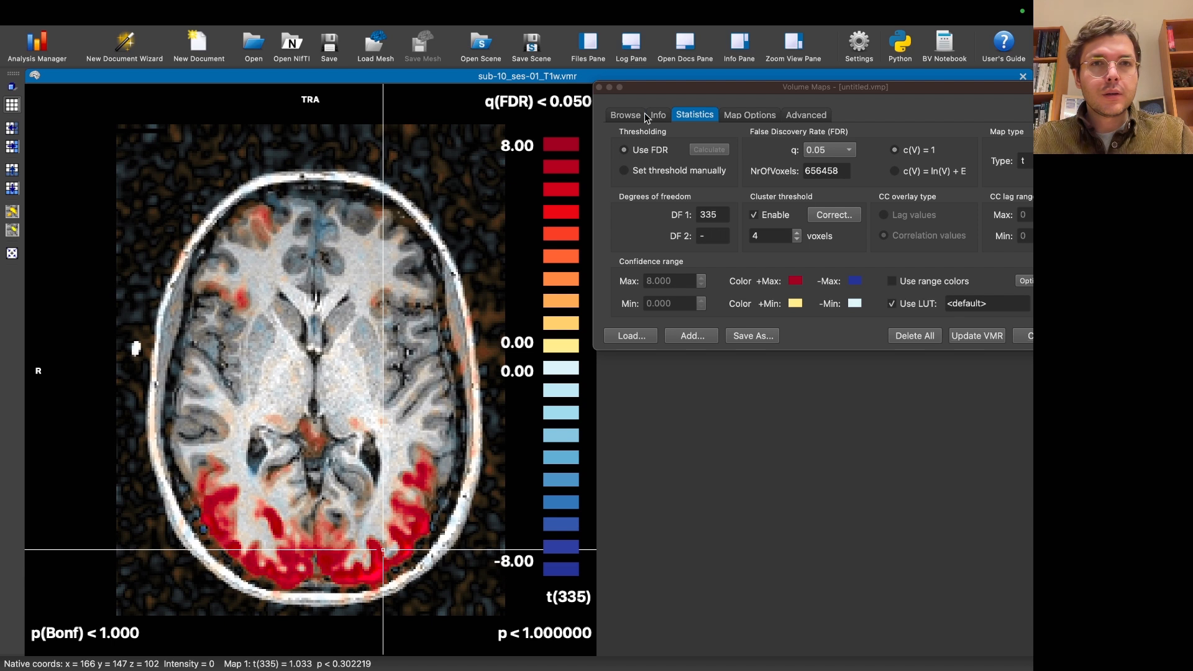
# Step: Switch the map to manual thresholding and set the maximum of the confidence range to 4
pyautogui.click(650, 178)
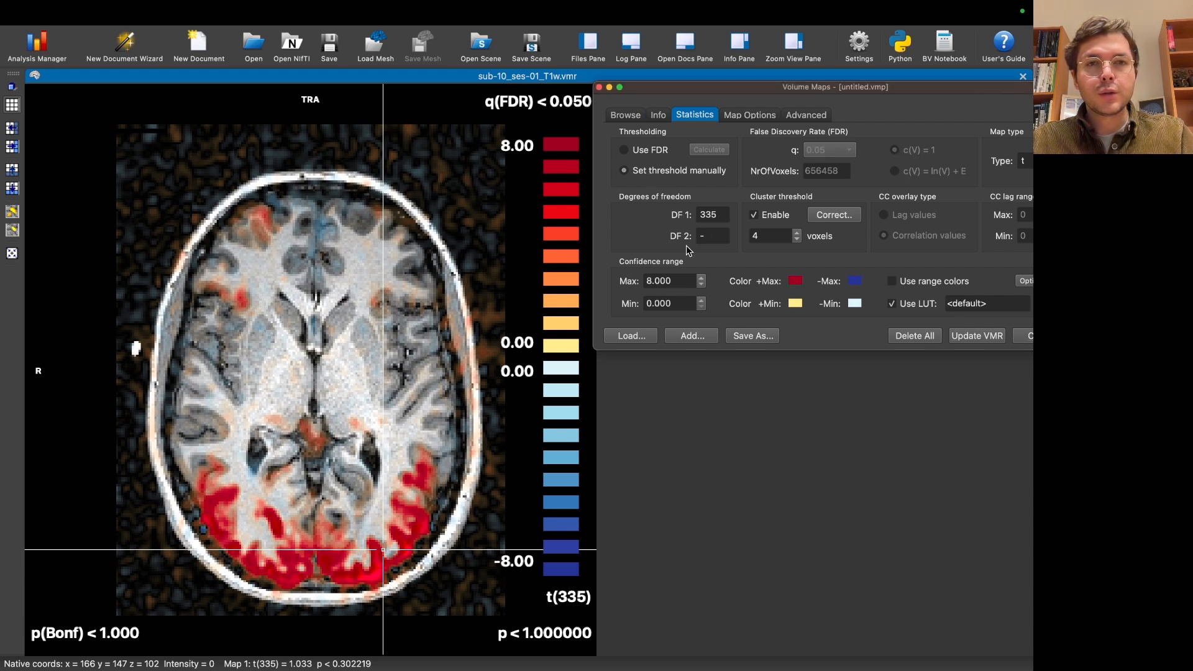
pyautogui.doubleClick(684, 303)
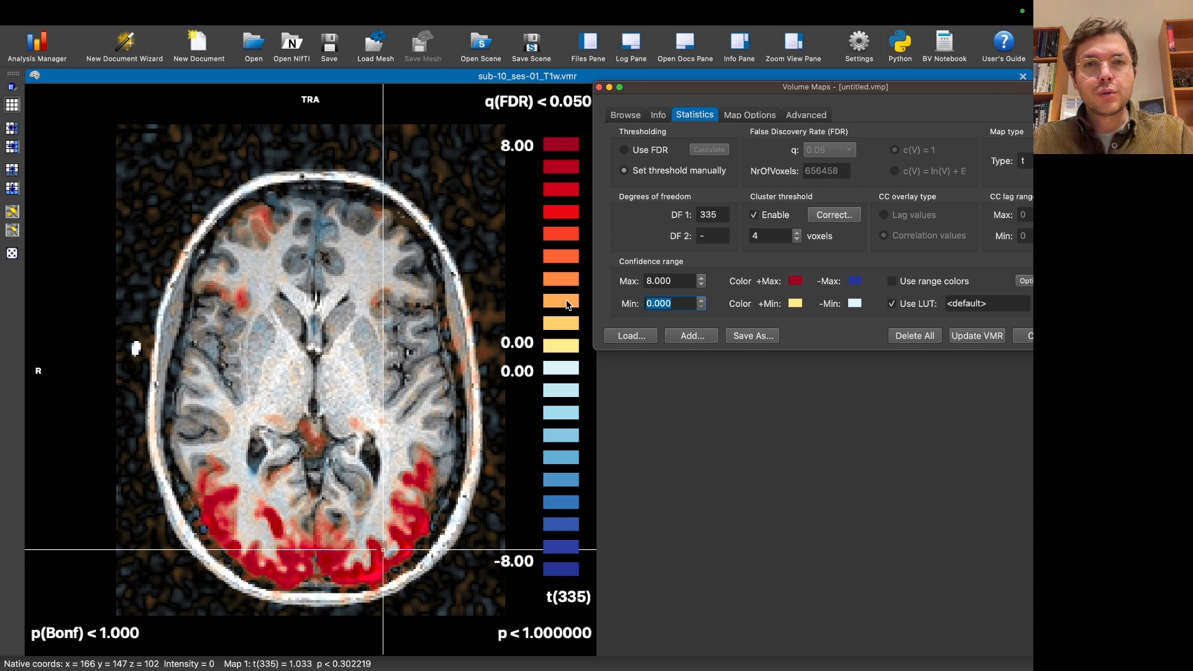
pyautogui.click(674, 304)
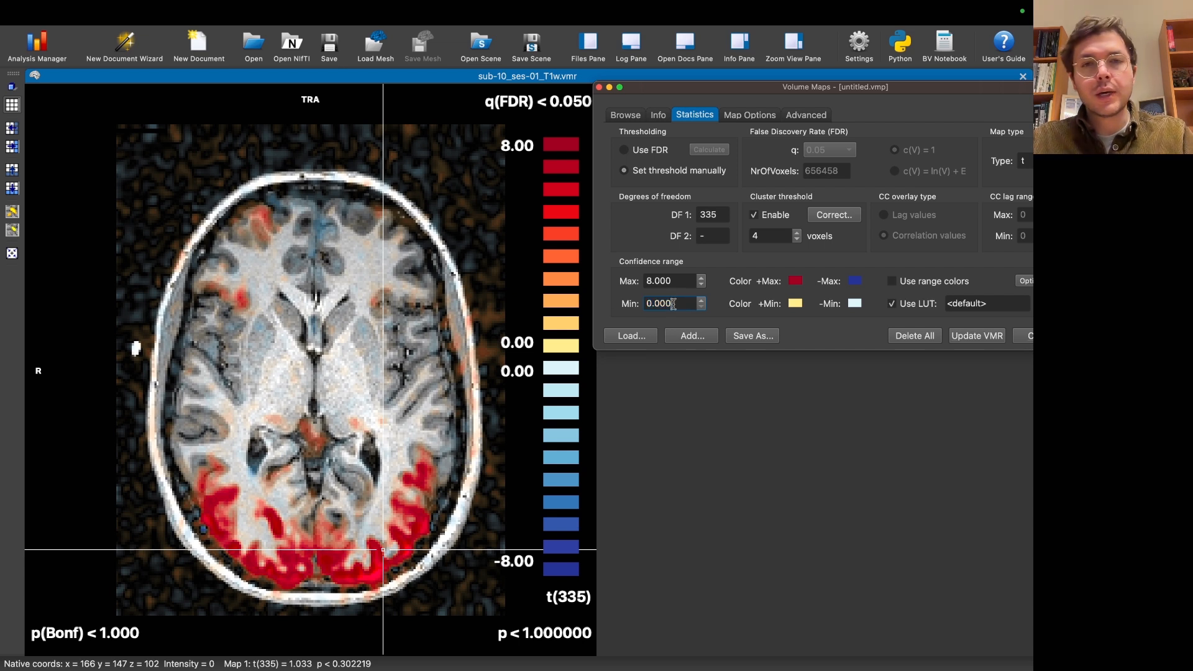
pyautogui.doubleClick(686, 281)
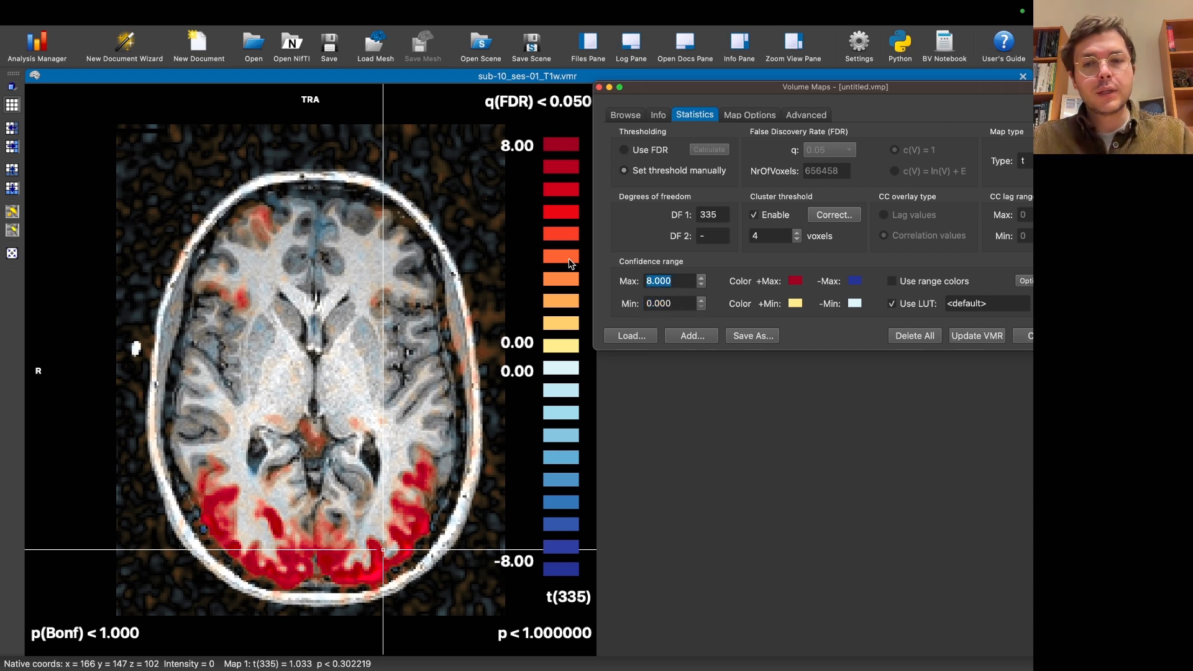
pyautogui.write('4')
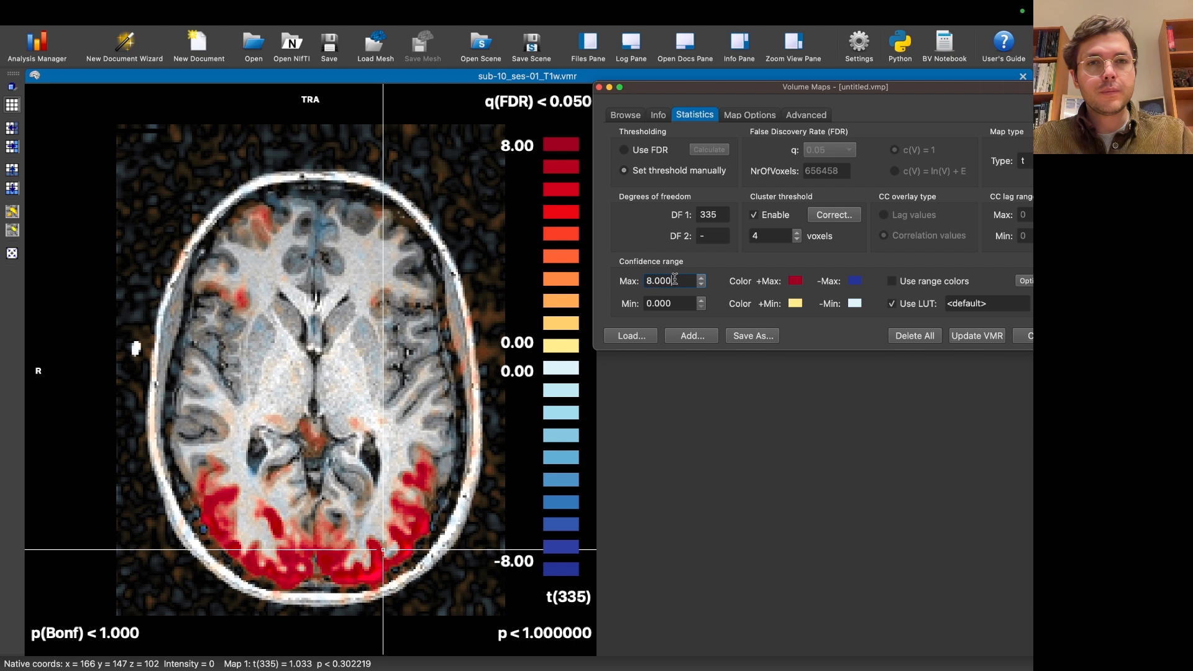
pyautogui.press('Return')
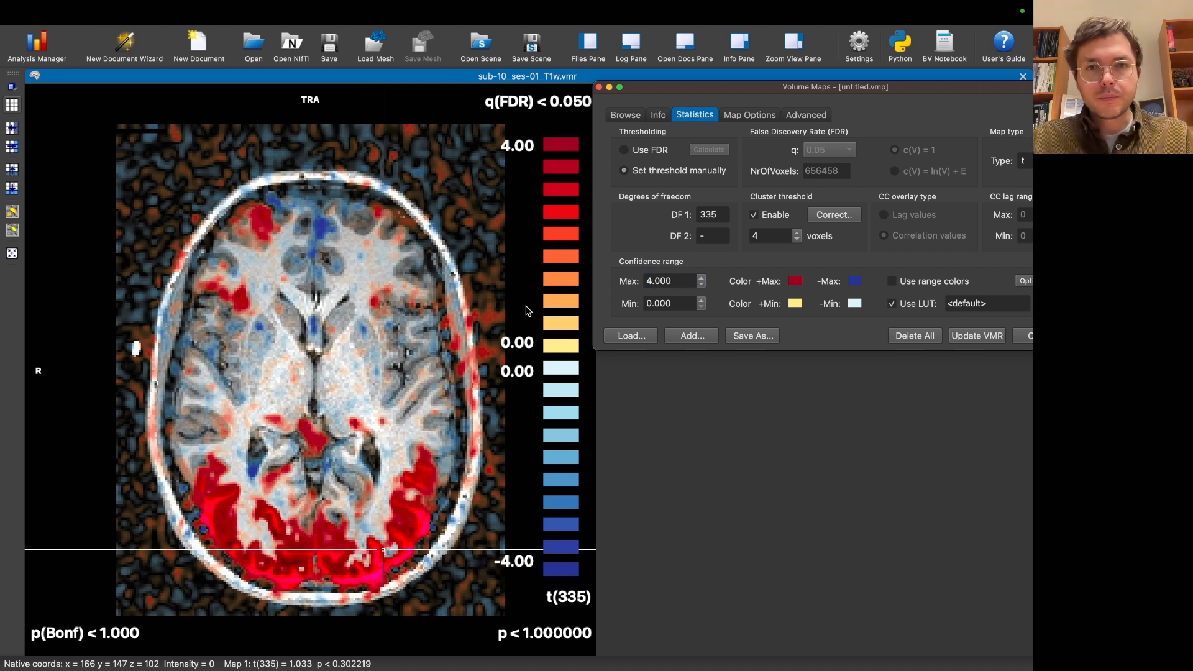
# Step: Lower the maximum of the confidence range to 3, and further to 2
pyautogui.doubleClick(682, 280)
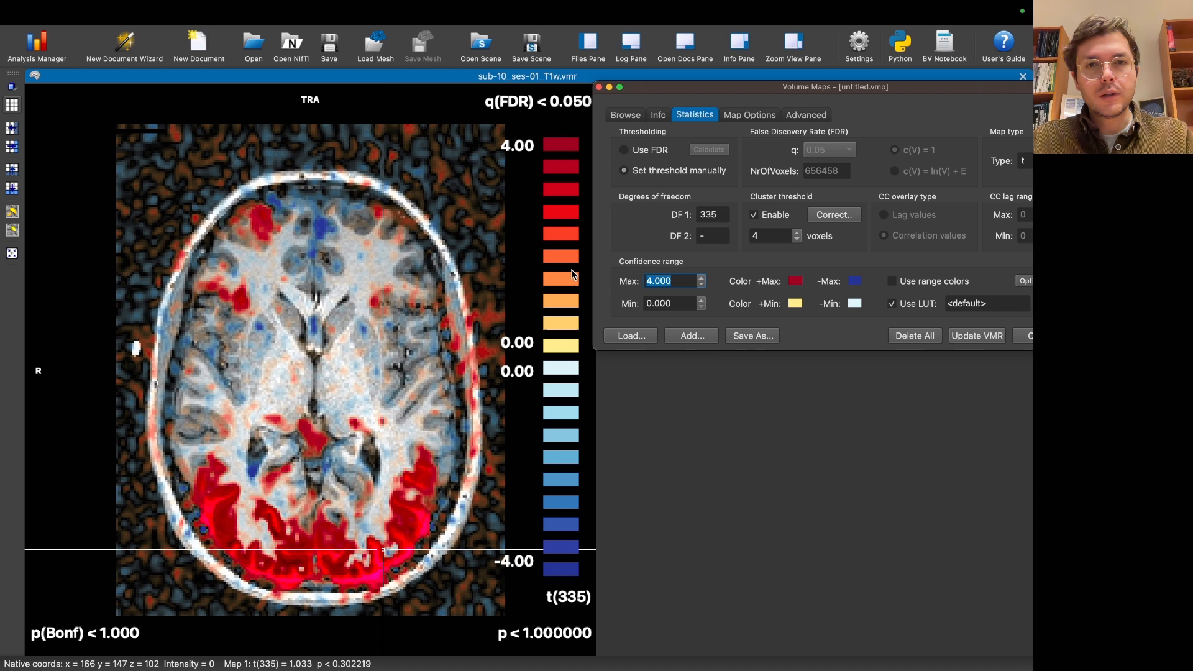
pyautogui.write('3')
pyautogui.press('Return')
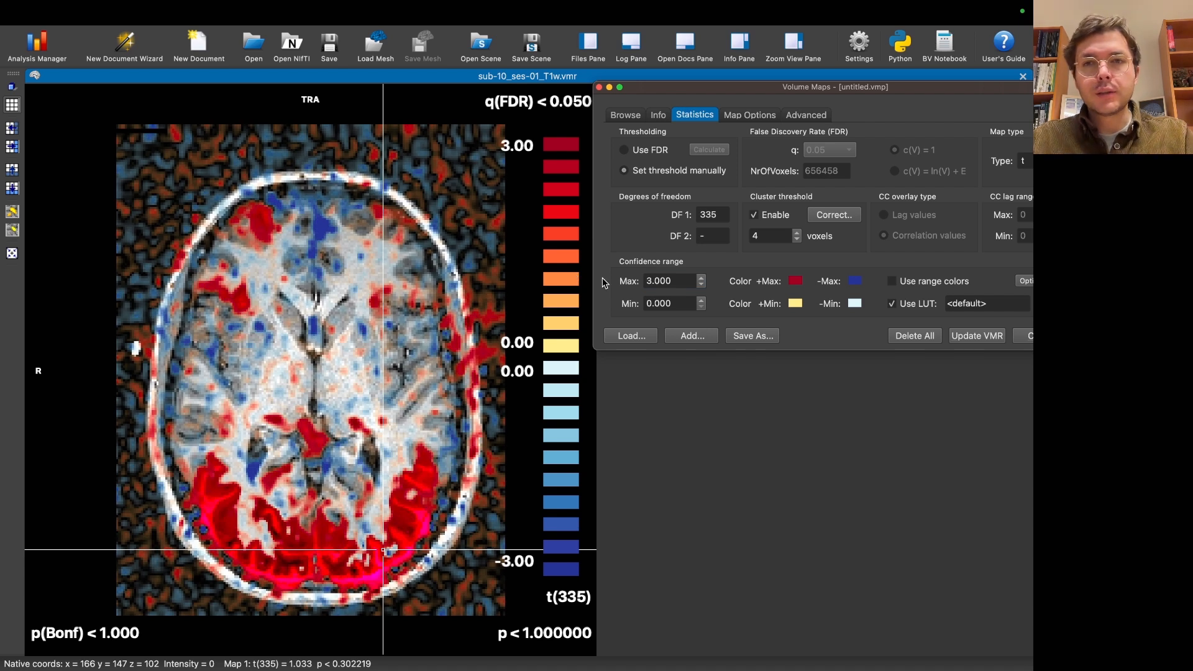
pyautogui.doubleClick(676, 281)
pyautogui.write('2')
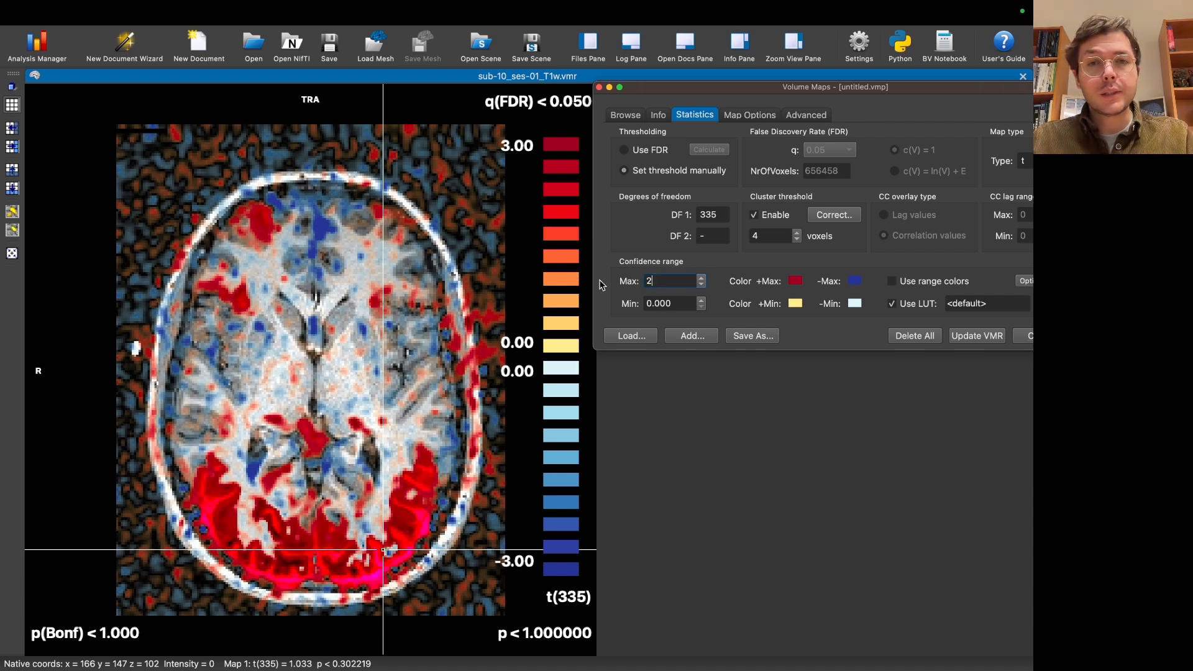
pyautogui.press('Return')
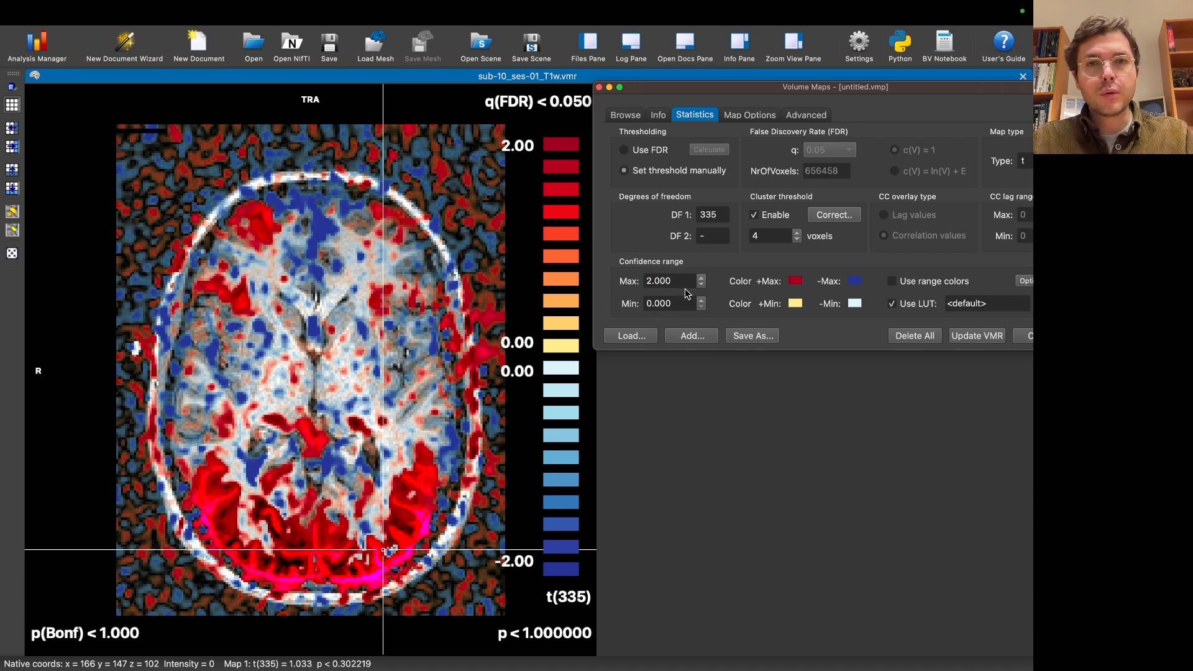
# Step: Set the maximum of the confidence range back to 4
pyautogui.doubleClick(671, 281)
pyautogui.write('4')
pyautogui.press('Return')
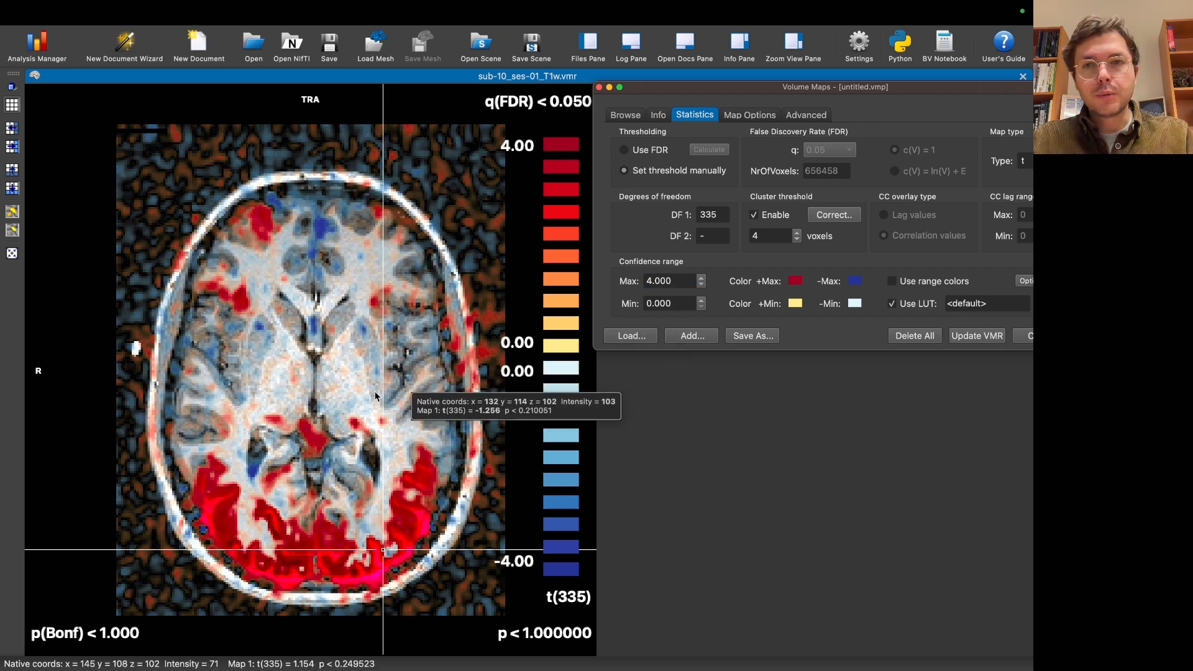
# Step: Place the crosshair near the left thalamus and browse the transverse slices down to the level of the eyes
pyautogui.click(363, 403)
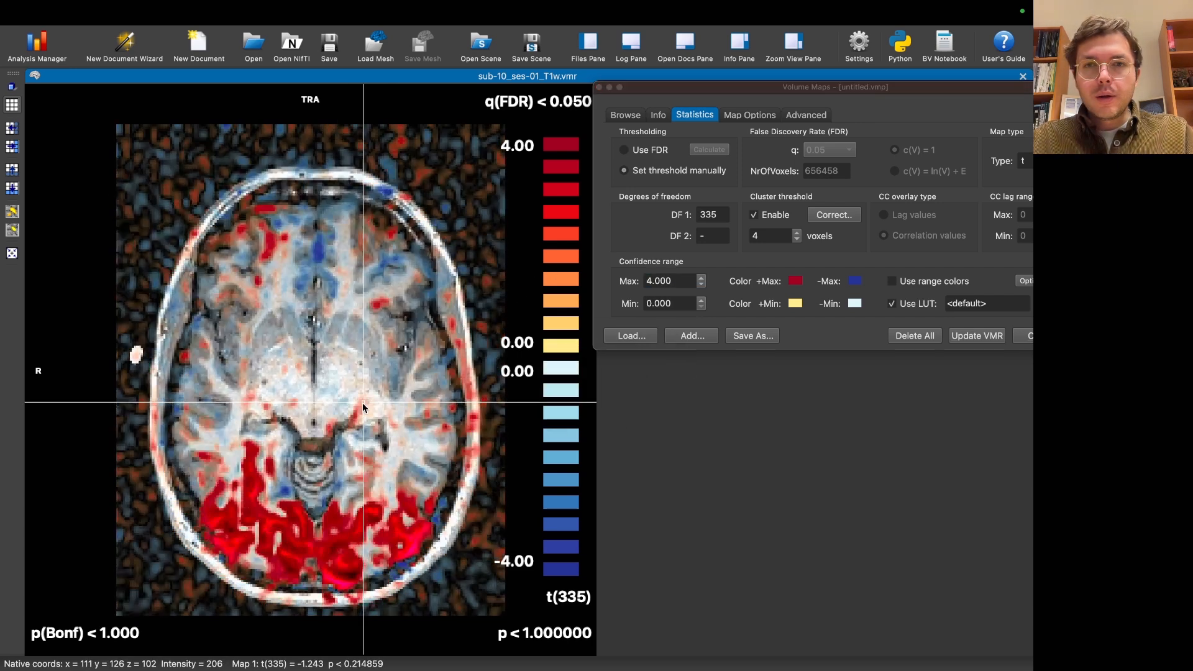
pyautogui.scroll(-20, 363, 403)
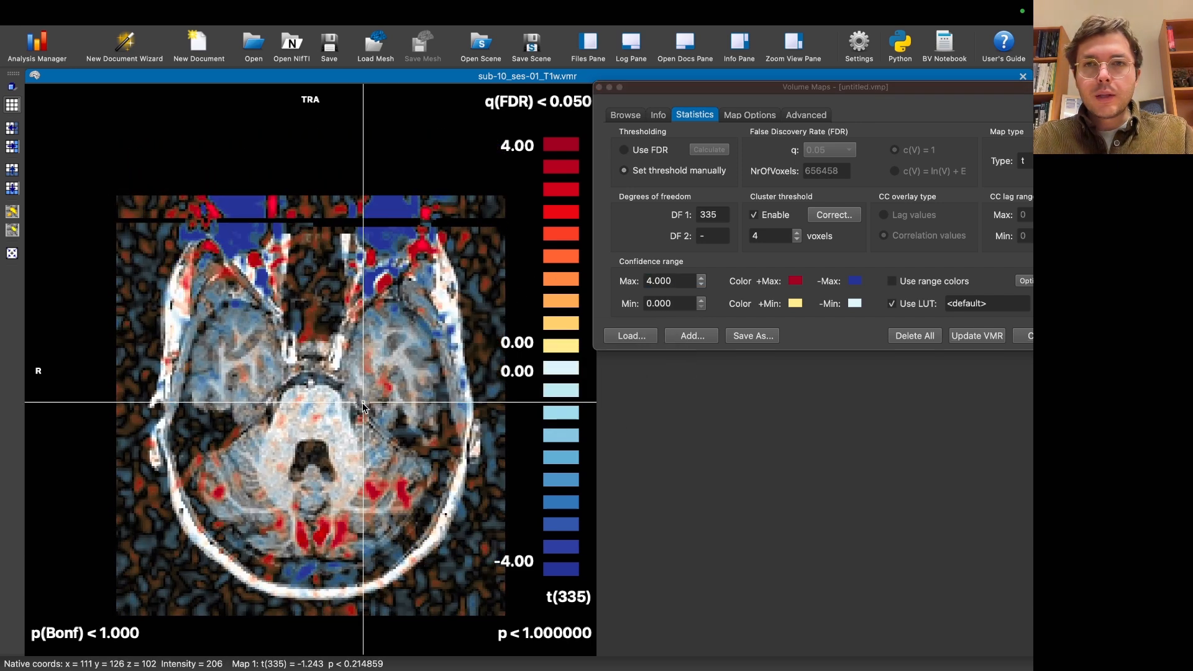
pyautogui.scroll(-6, 363, 403)
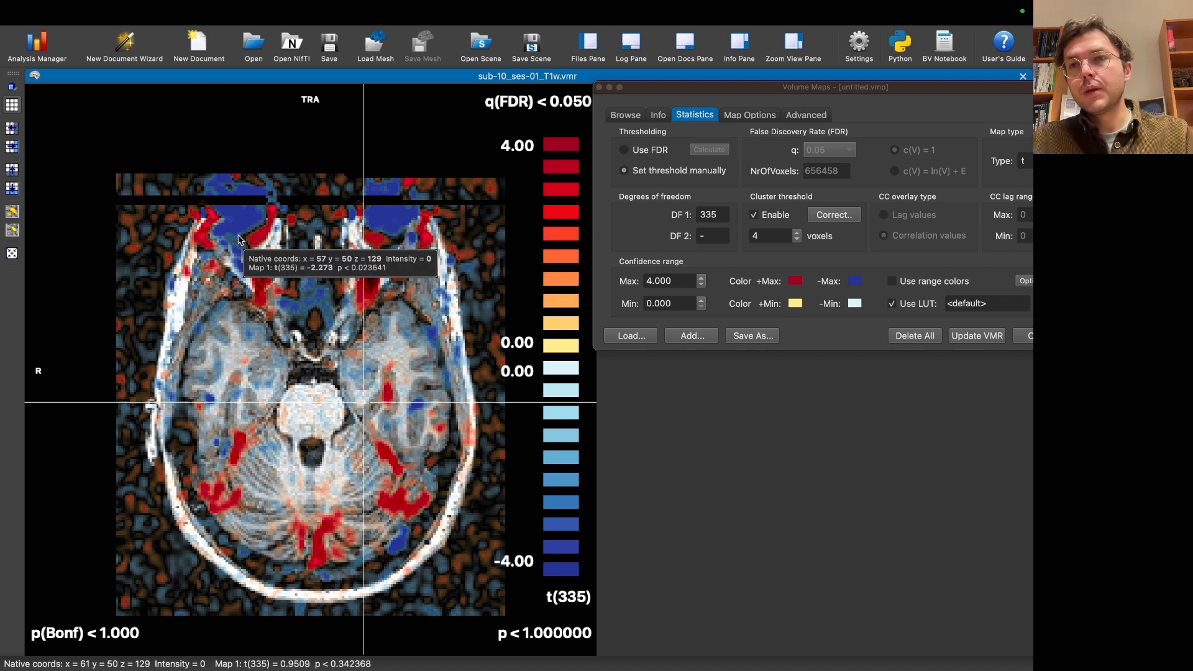
# Step: Place the crosshair on the negative values at the left eye and step through the transverse slices up to the ventricles
pyautogui.click(391, 226)
pyautogui.press('Up')
pyautogui.press('Up')
pyautogui.press('Up')
pyautogui.press('Up')
pyautogui.press('Up')
pyautogui.press('Up')
pyautogui.press('Up')
pyautogui.press('Up')
pyautogui.press('Up')
pyautogui.press('Up')
pyautogui.press('Up')
pyautogui.press('Up')
pyautogui.press('Up')
pyautogui.press('Up')
pyautogui.press('Up')
pyautogui.press('Up')
pyautogui.press('Up')
pyautogui.press('Up')
pyautogui.press('Up')
pyautogui.press('Up')
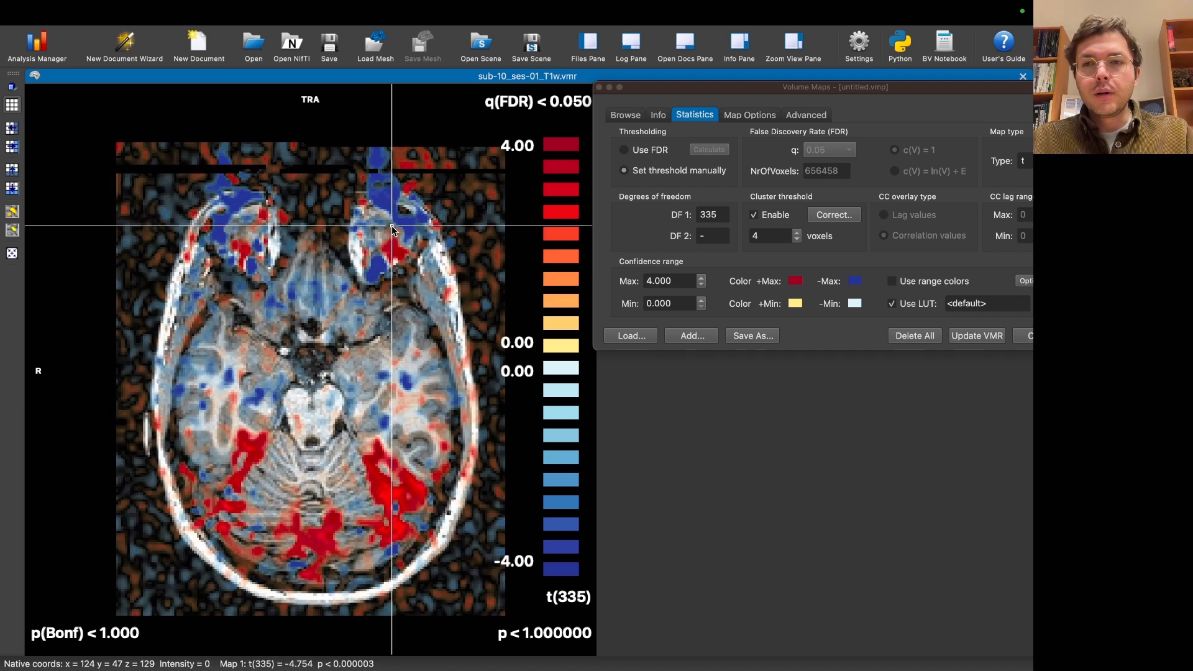
pyautogui.press('Up')
pyautogui.press('Up')
pyautogui.press('Up')
pyautogui.press('Up')
pyautogui.press('Up')
pyautogui.press('Up')
pyautogui.press('Up')
pyautogui.press('Up')
pyautogui.press('Up')
pyautogui.press('Up')
pyautogui.press('Up')
pyautogui.press('Up')
pyautogui.press('Up')
pyautogui.press('Up')
pyautogui.press('Up')
pyautogui.press('Up')
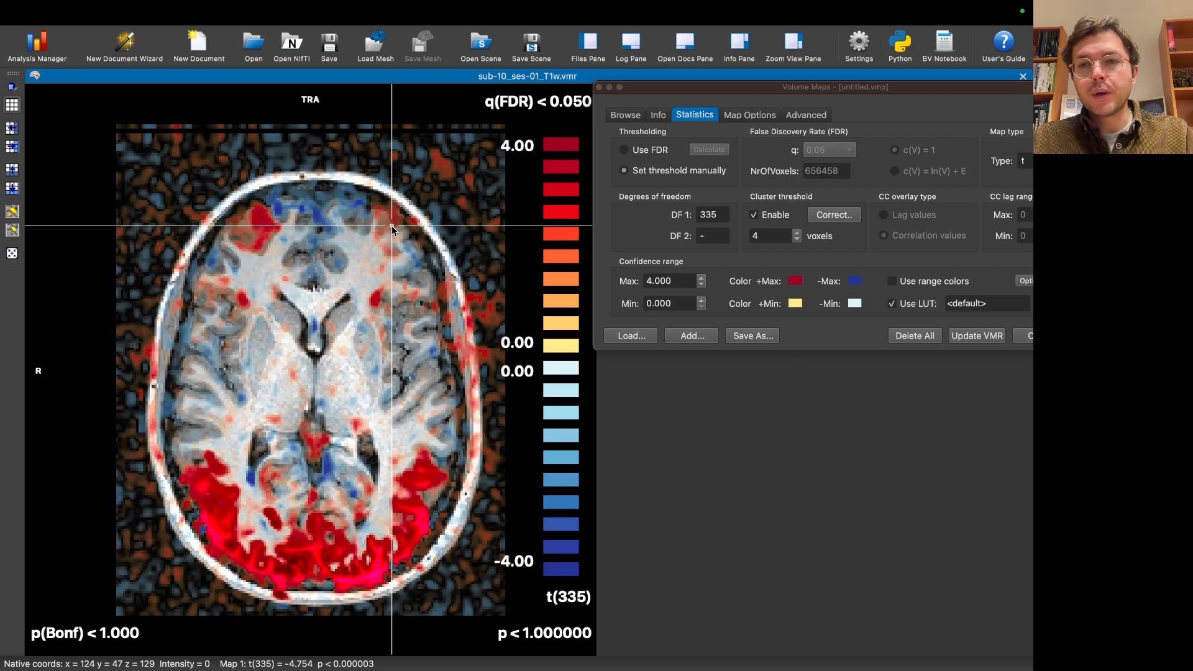
pyautogui.press('Up')
pyautogui.press('Up')
pyautogui.press('Up')
pyautogui.press('Up')
pyautogui.press('Up')
pyautogui.press('Up')
pyautogui.press('Up')
pyautogui.press('Up')
pyautogui.press('Up')
pyautogui.press('Up')
pyautogui.press('Up')
pyautogui.press('Up')
pyautogui.press('Up')
pyautogui.press('Up')
pyautogui.press('Up')
pyautogui.press('Up')
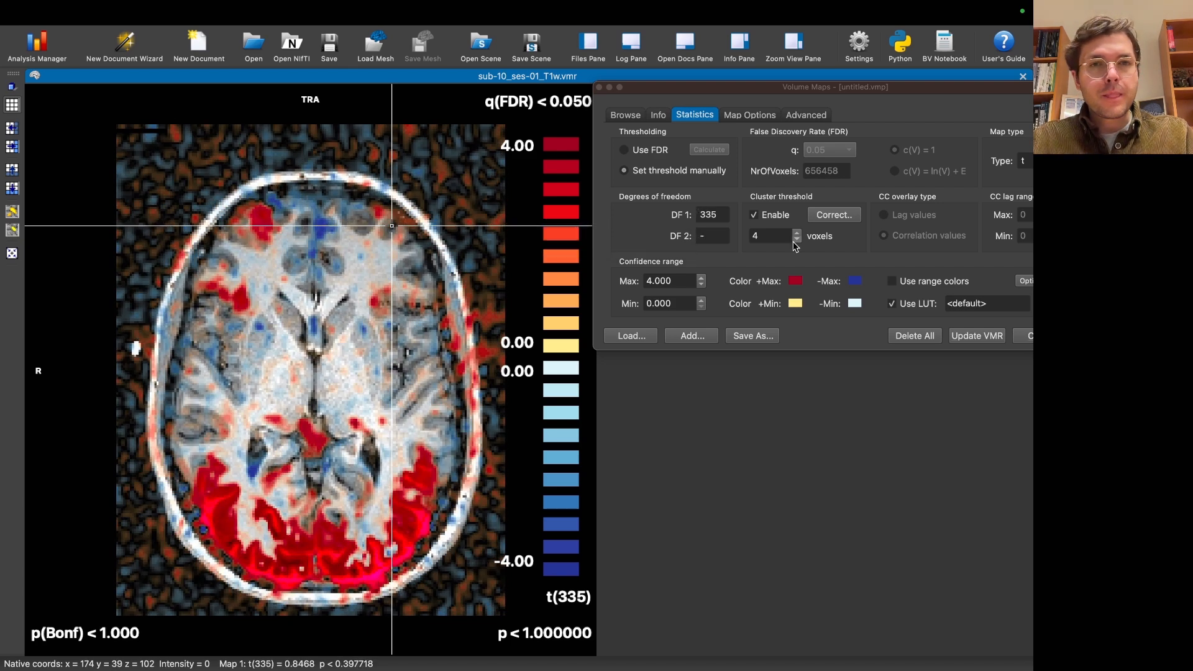
# Step: Return the map to FDR thresholding and switch its overlay to a fixed transparency value of 1.00
pyautogui.click(650, 153)
pyautogui.click(650, 150)
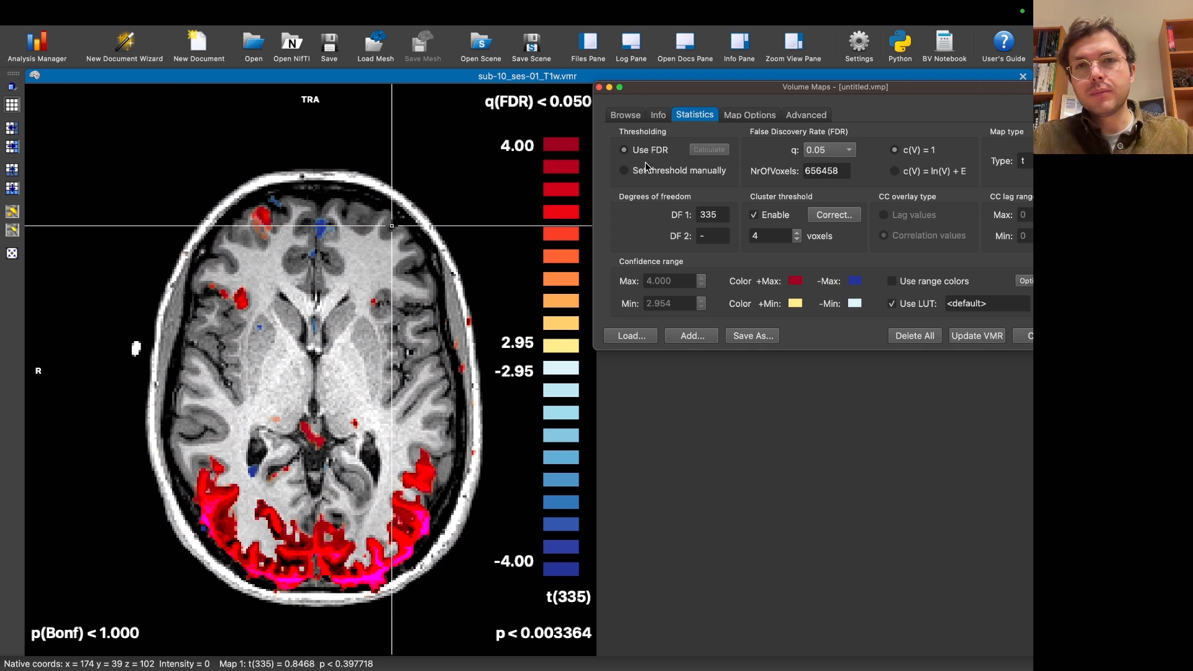
pyautogui.click(384, 433)
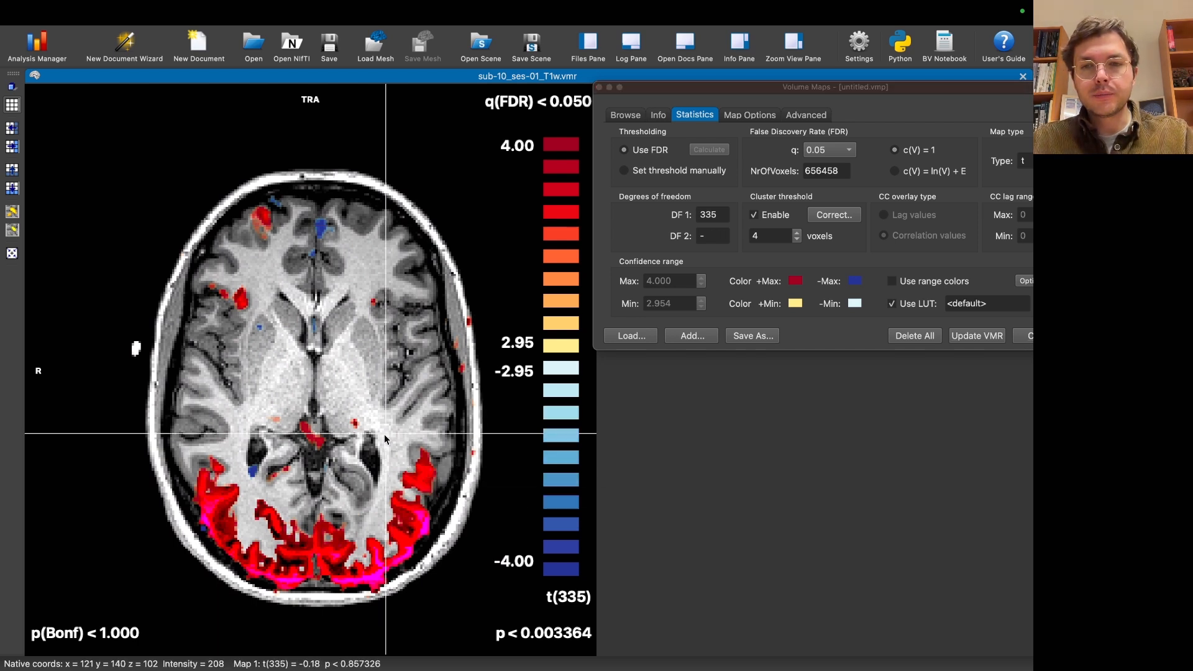
pyautogui.click(1026, 281)
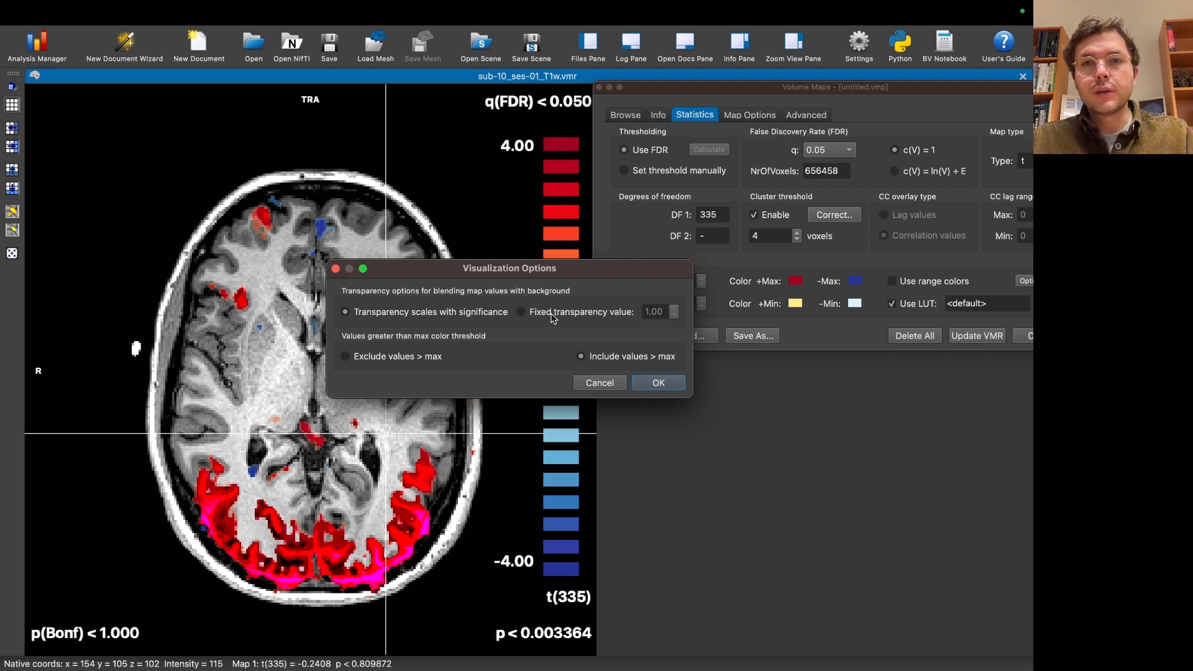
pyautogui.click(672, 383)
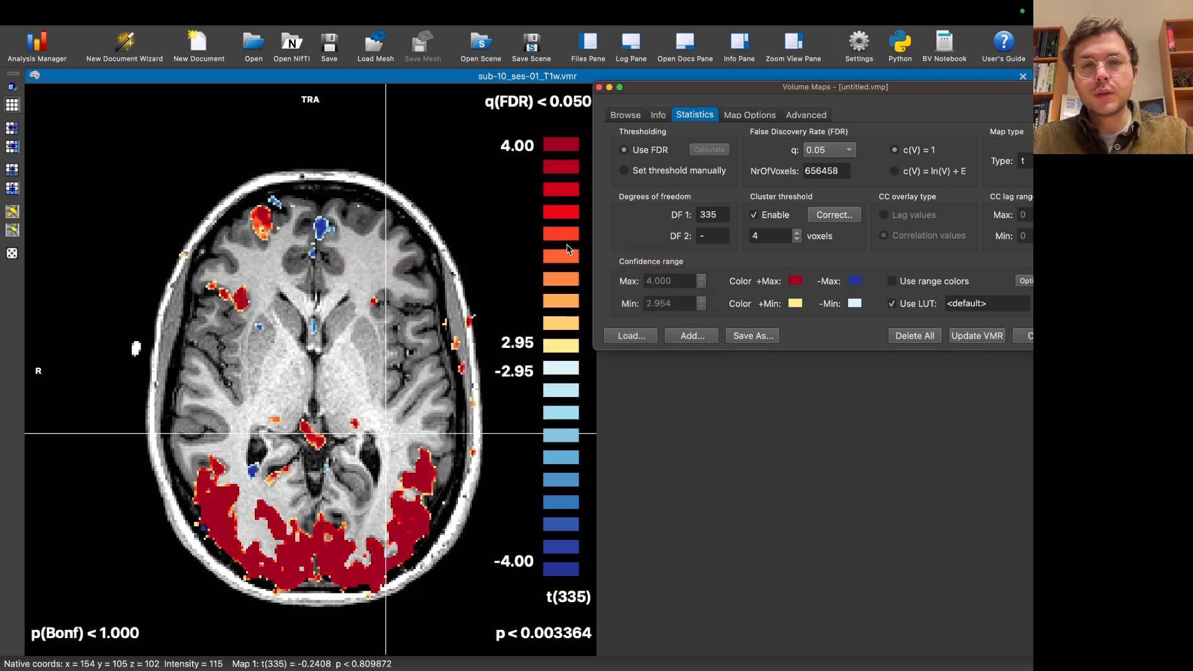
# Step: Set the map threshold manually with a minimum of 0, and place the crosshair in the left hemisphere of the transverse slice
pyautogui.click(669, 174)
pyautogui.doubleClick(679, 305)
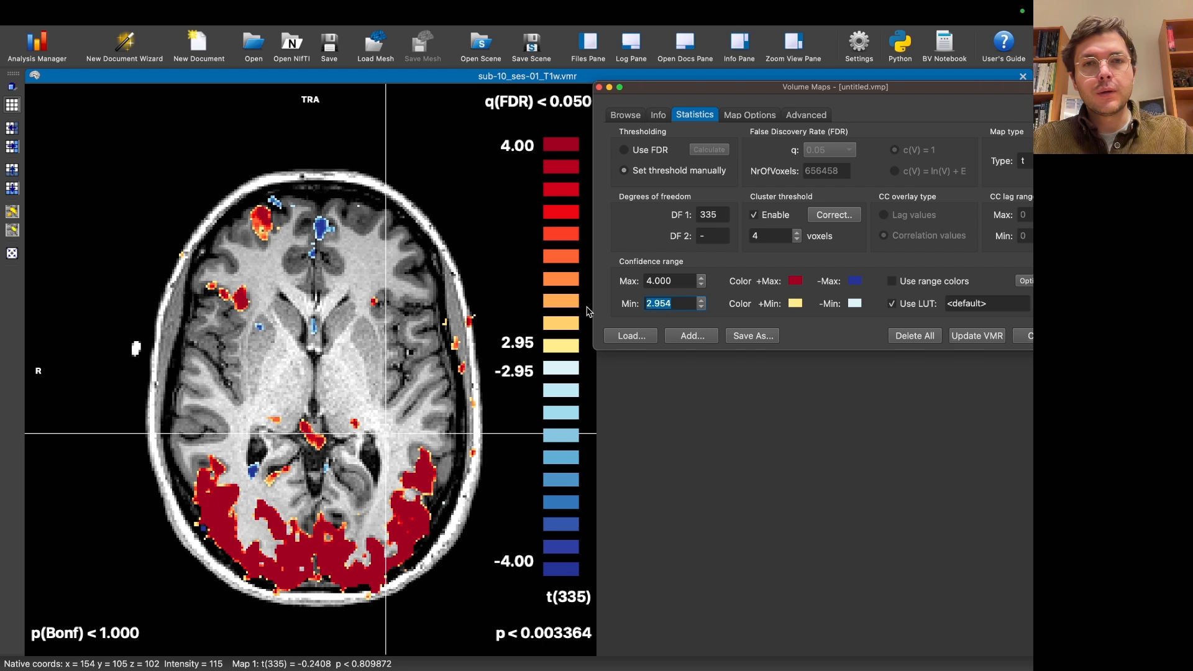
pyautogui.write('0')
pyautogui.press('Return')
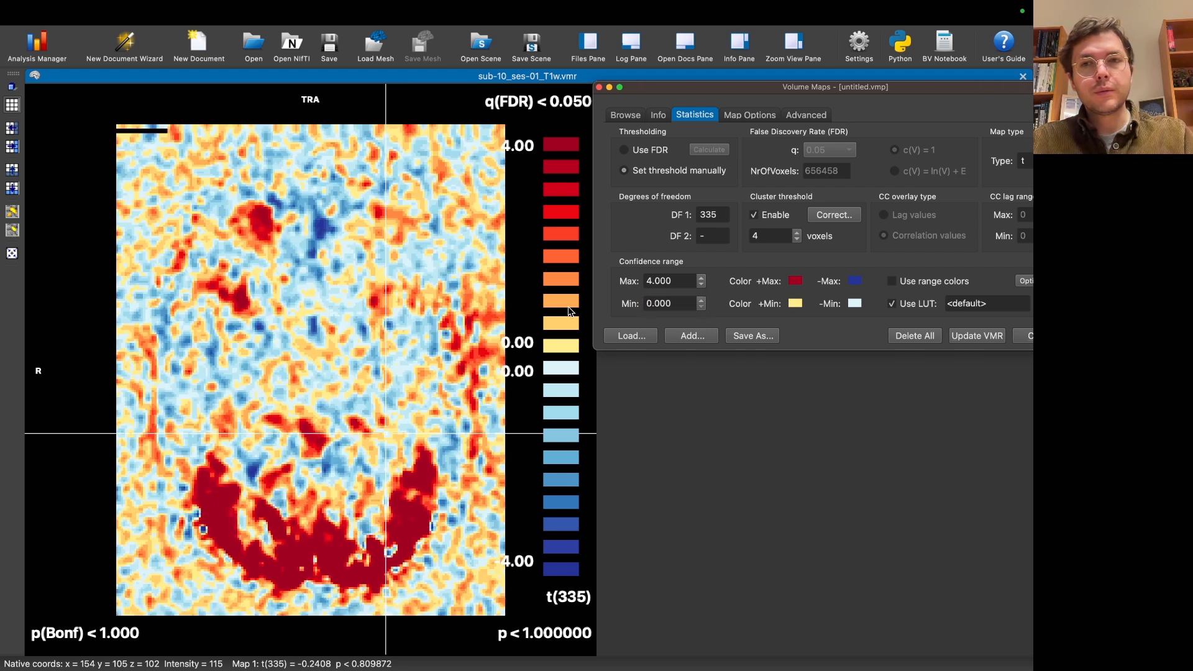
pyautogui.click(396, 398)
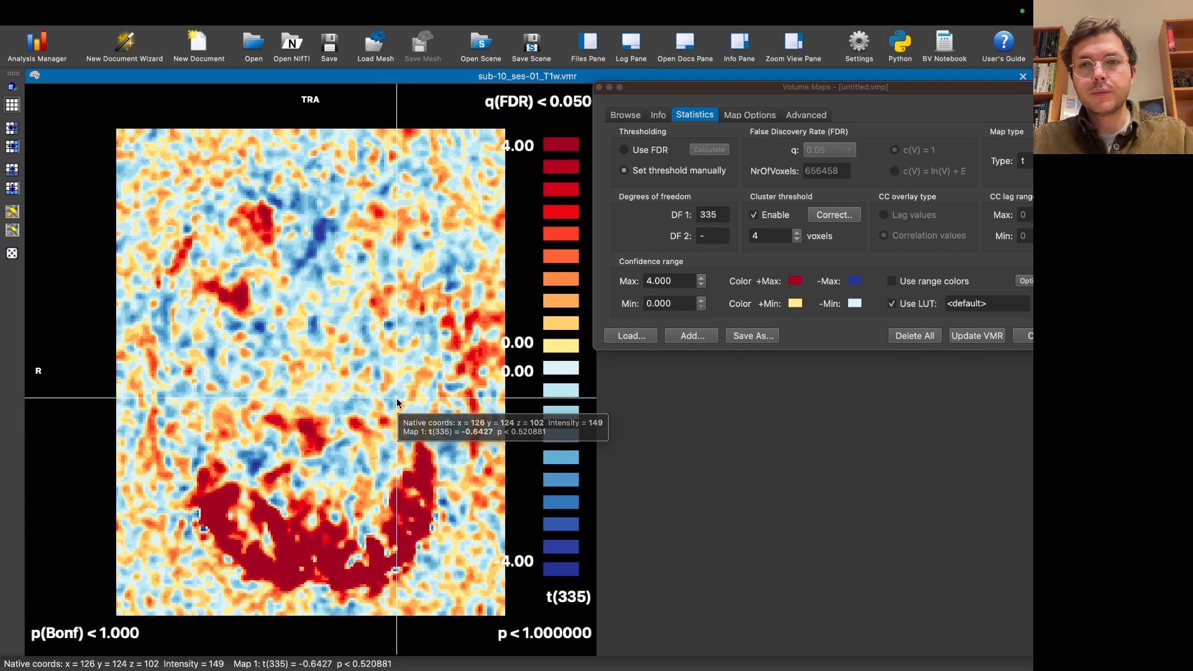
# Step: Set the map overlay's transparency to scale with significance instead of using a fixed value
pyautogui.scroll(-20, 397, 398)
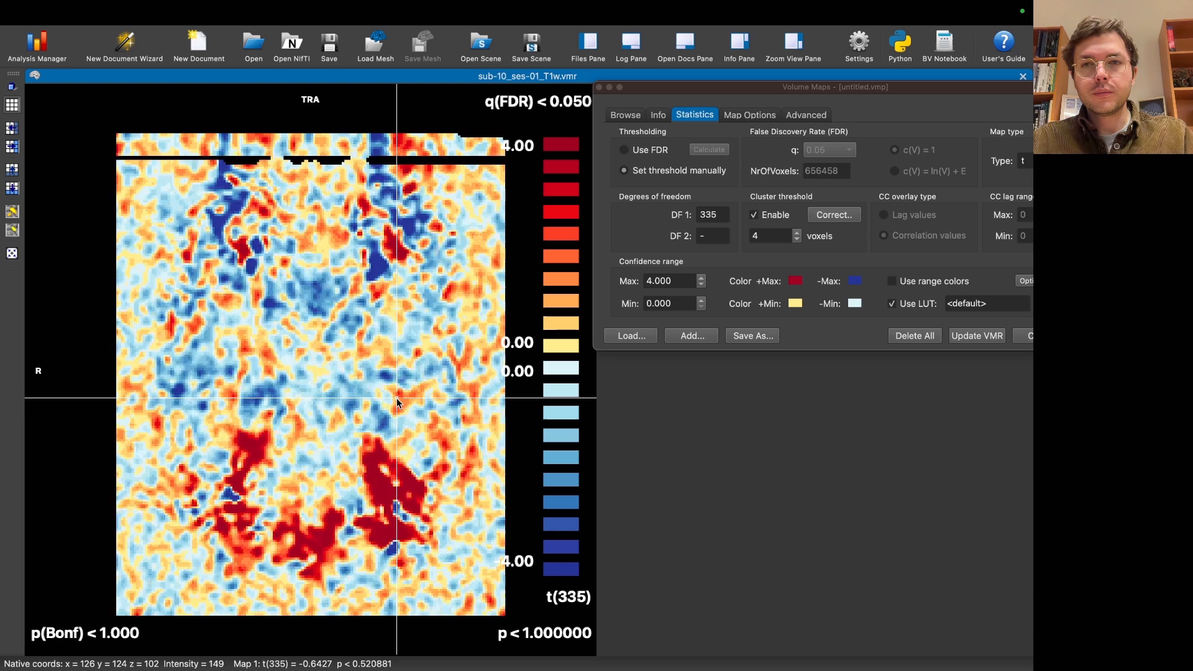
pyautogui.scroll(-20, 397, 398)
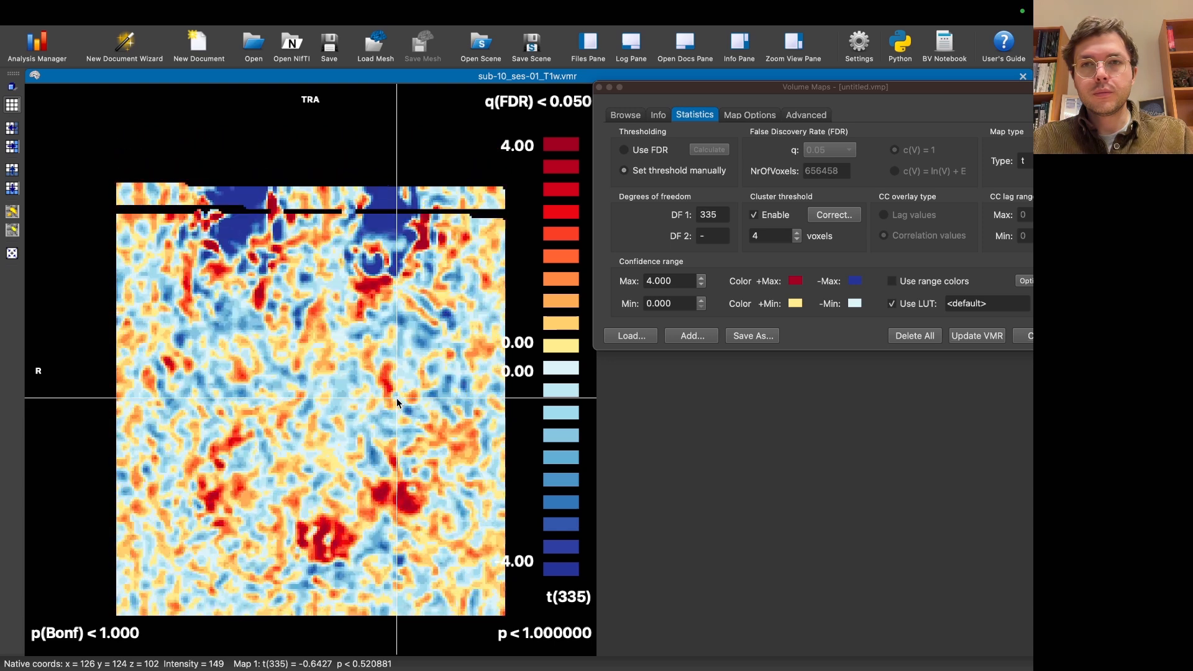
pyautogui.scroll(-15, 396, 398)
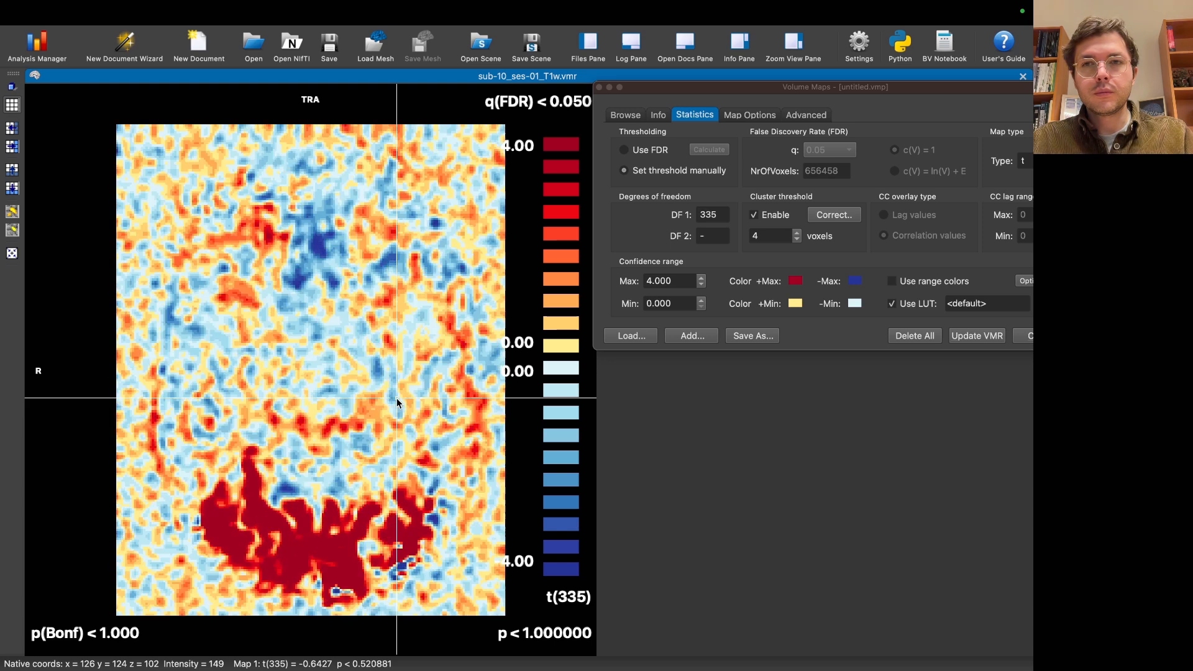
pyautogui.click(1026, 281)
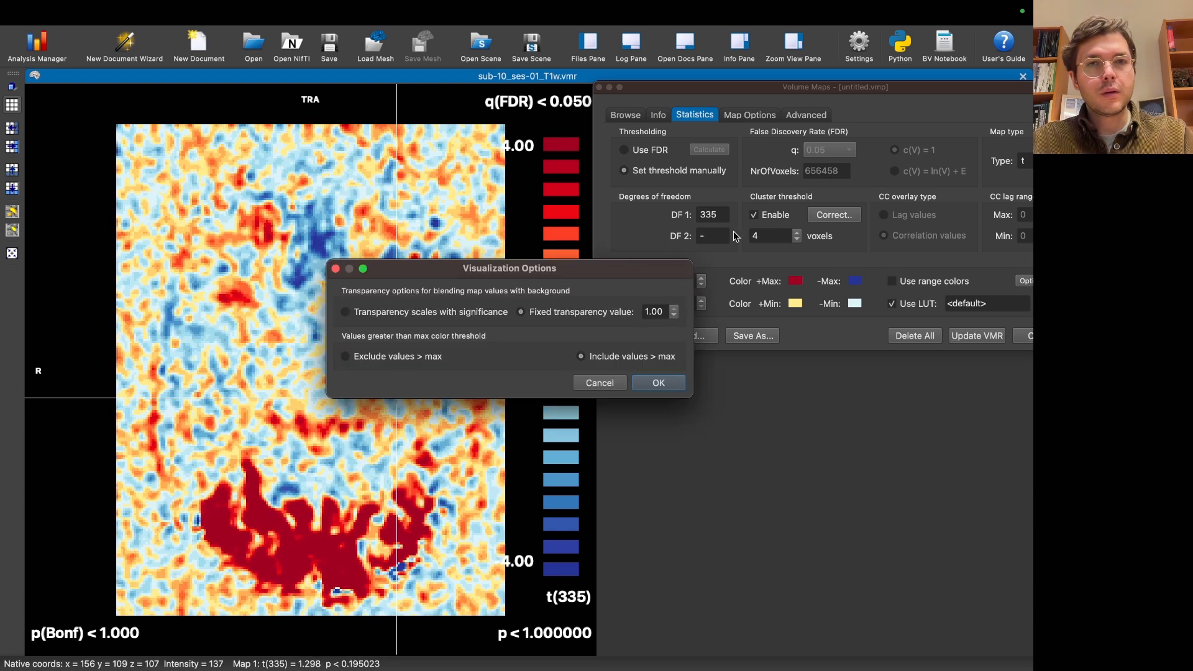
pyautogui.click(470, 313)
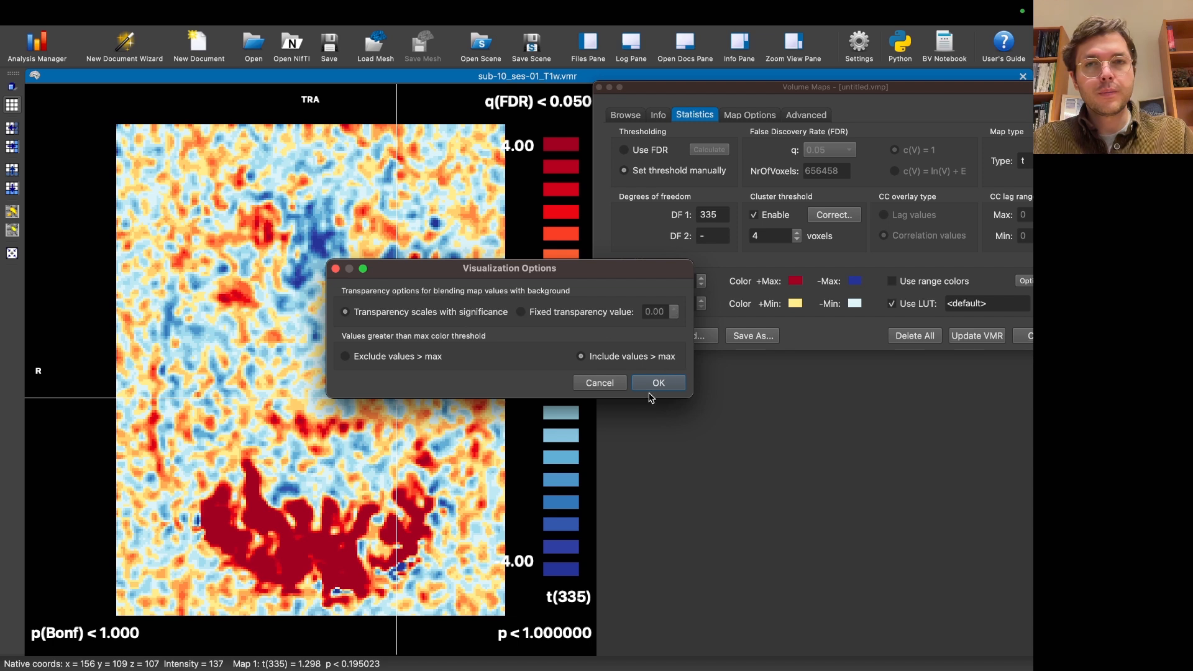
pyautogui.click(667, 384)
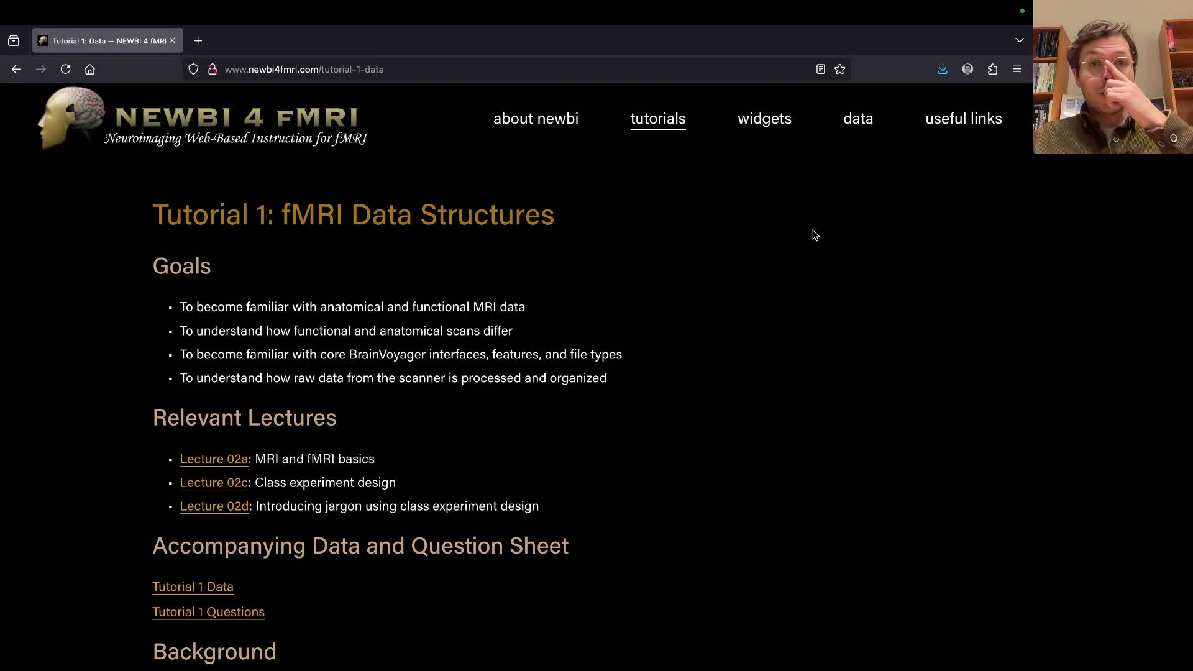
# Step: Switch to the browser and review the goals, lectures, data links and background sections of the Tutorial 1: fMRI Data Structures page
pyautogui.scroll(-1, 709, 300)
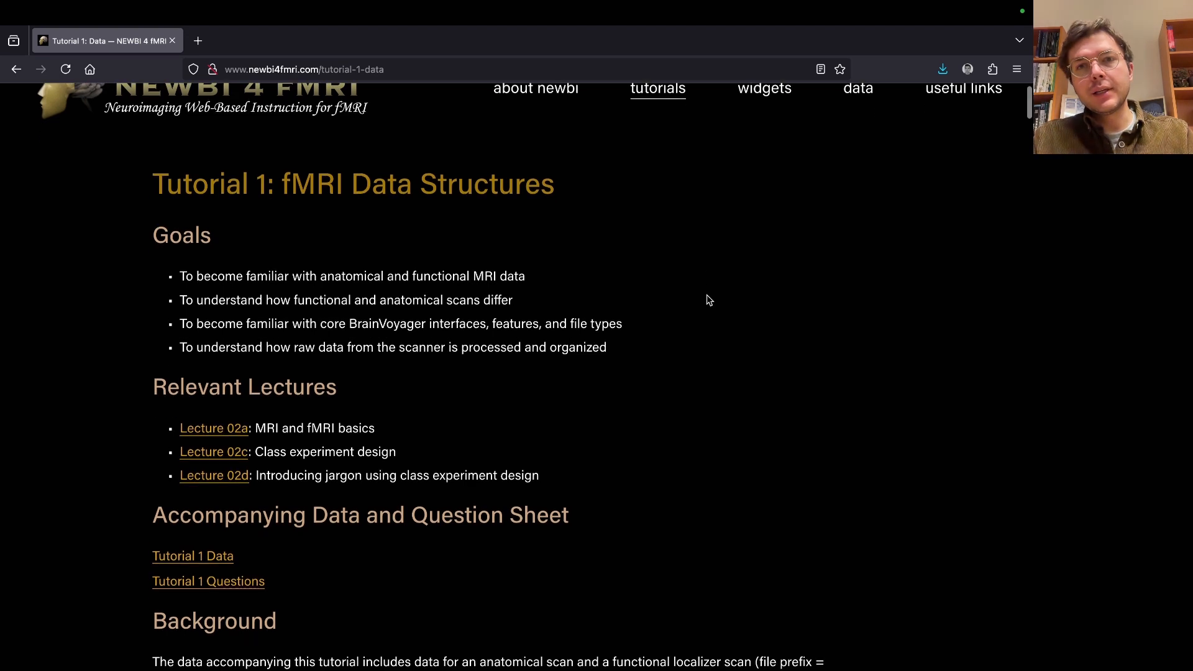
pyautogui.scroll(2, 709, 300)
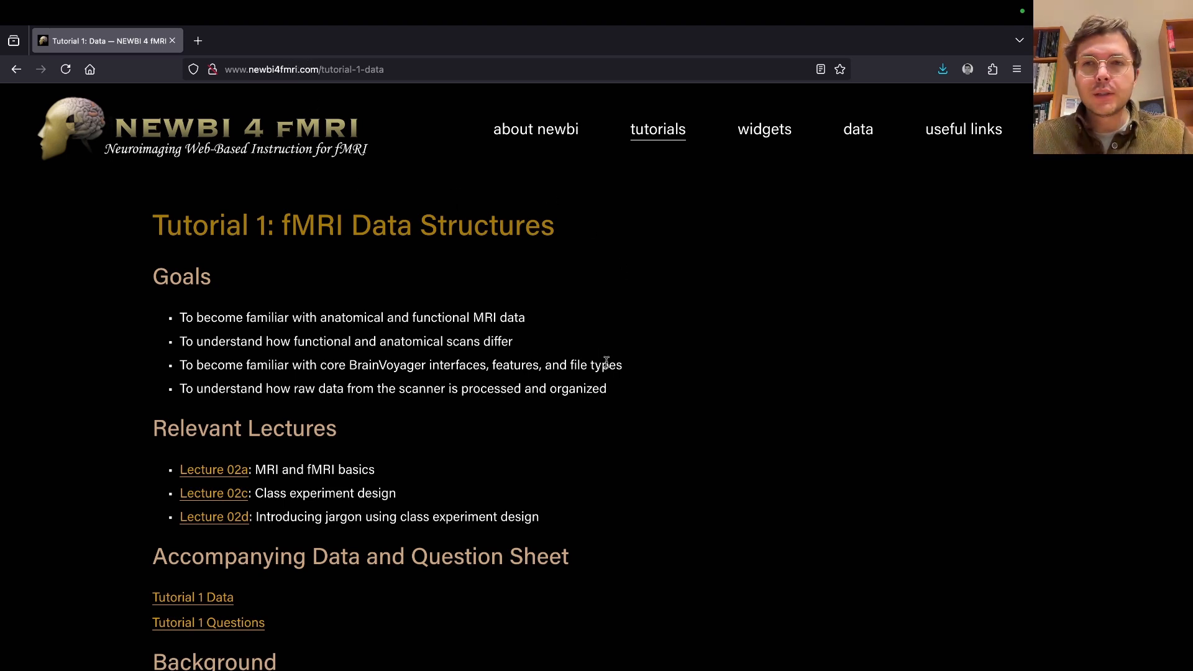
pyautogui.scroll(-5, 577, 371)
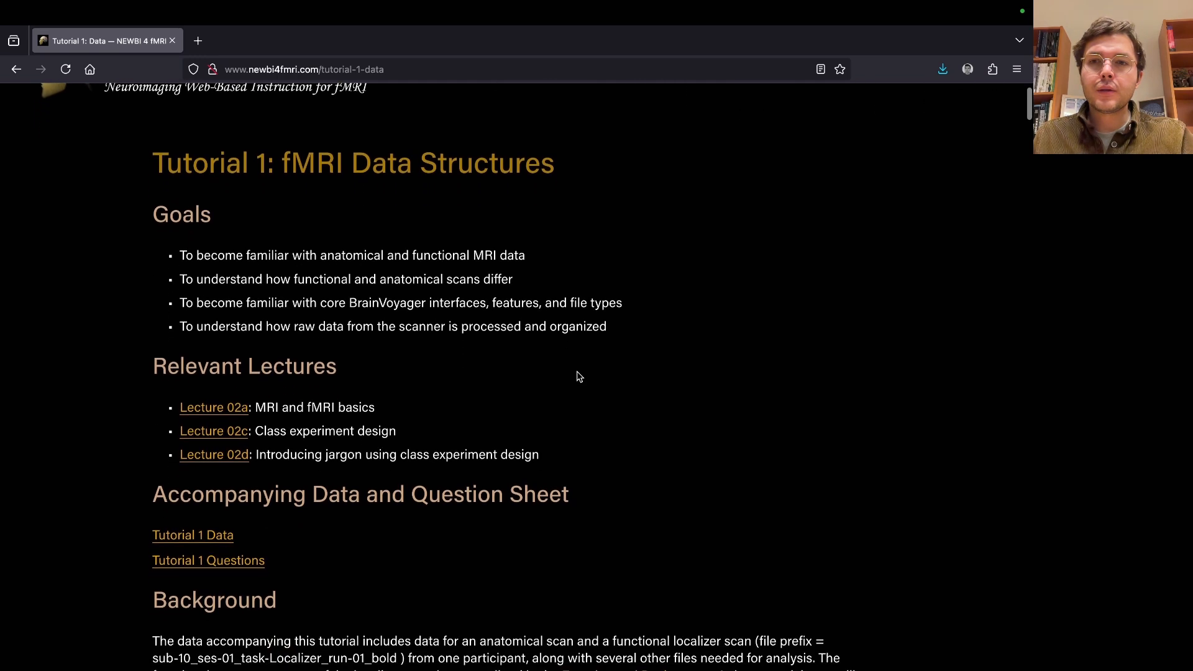
pyautogui.scroll(-2, 576, 376)
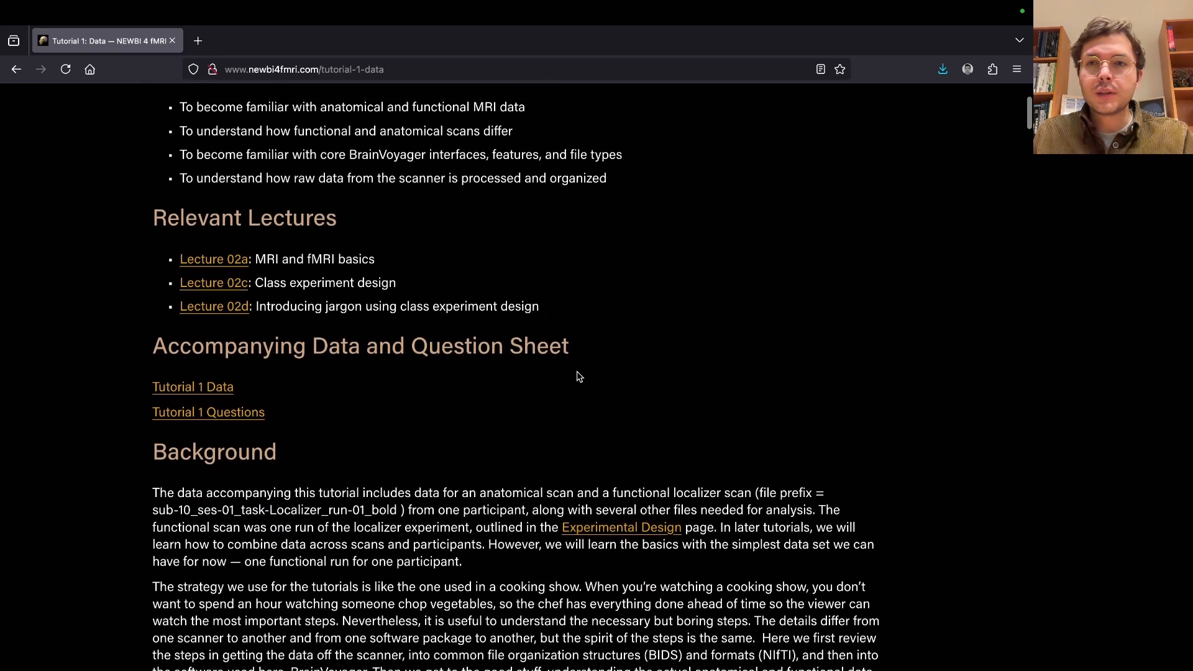
pyautogui.scroll(5, 576, 376)
pyautogui.scroll(-10, 578, 376)
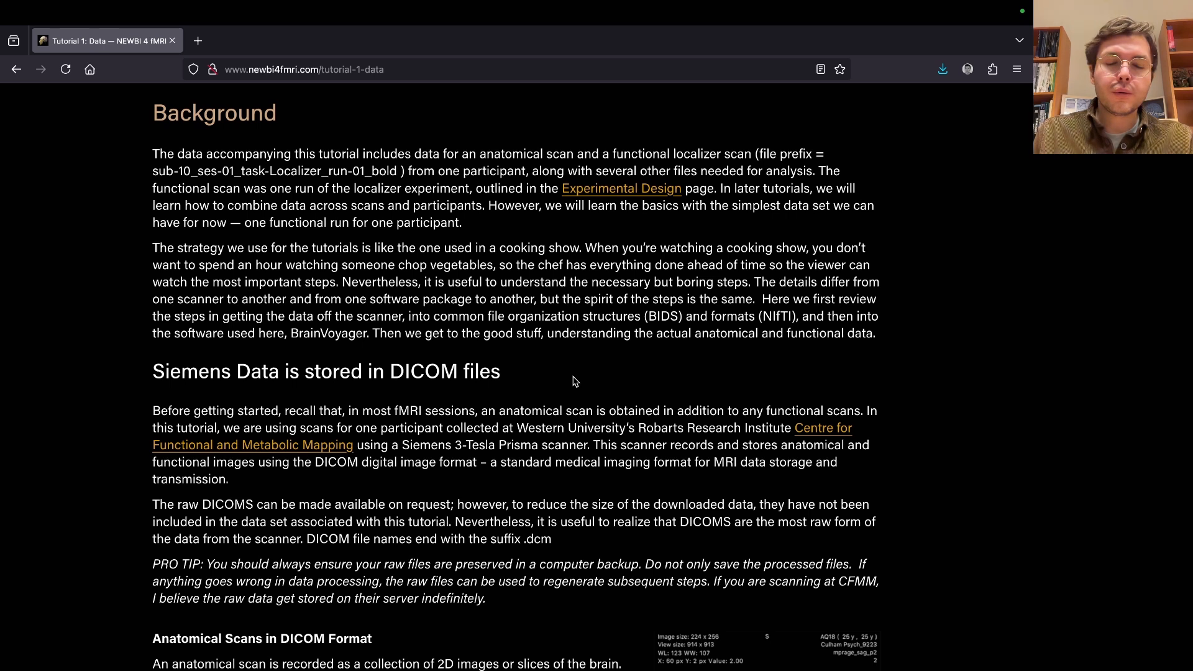
pyautogui.scroll(5, 574, 382)
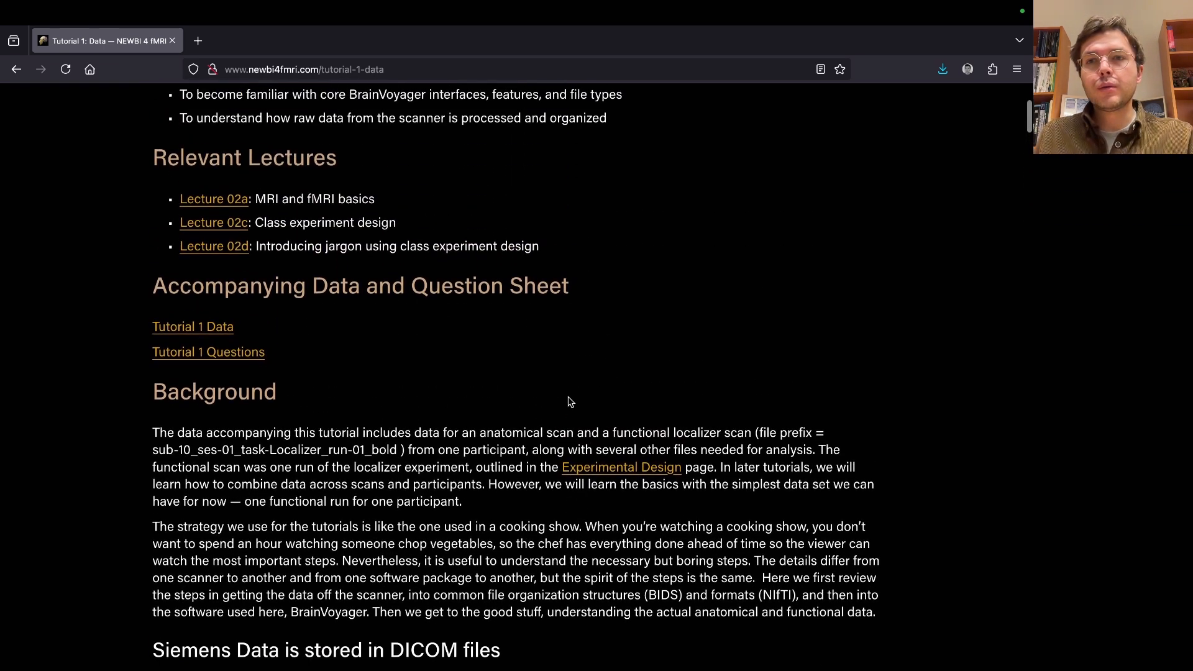
pyautogui.scroll(4, 569, 398)
pyautogui.scroll(1, 569, 401)
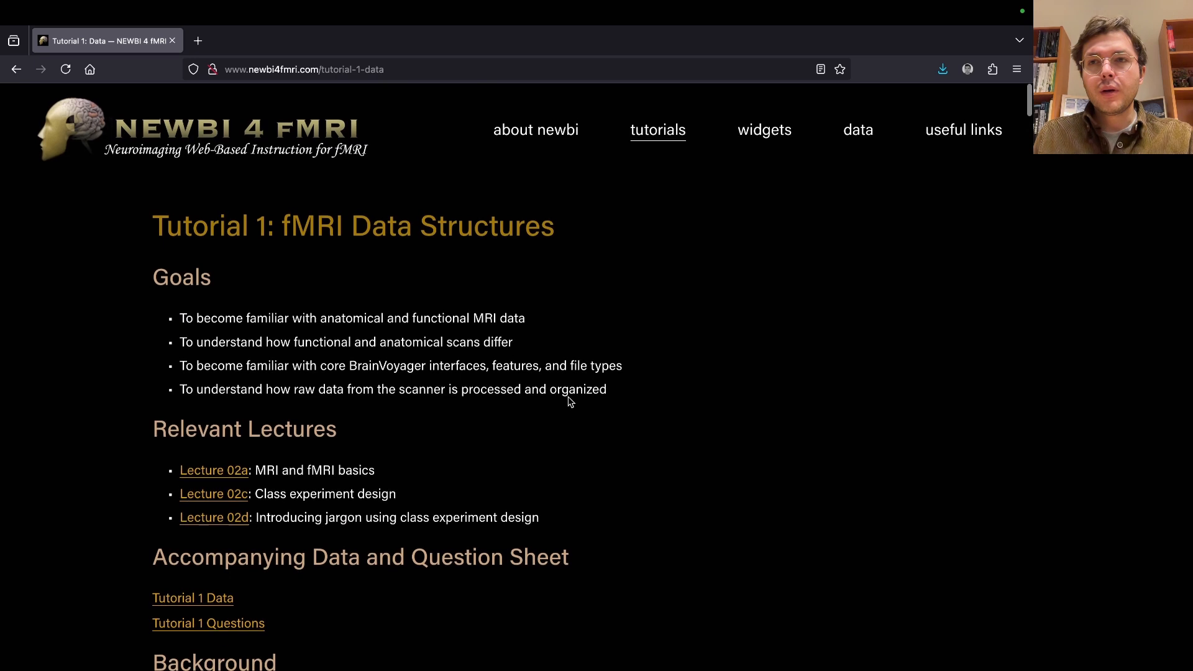